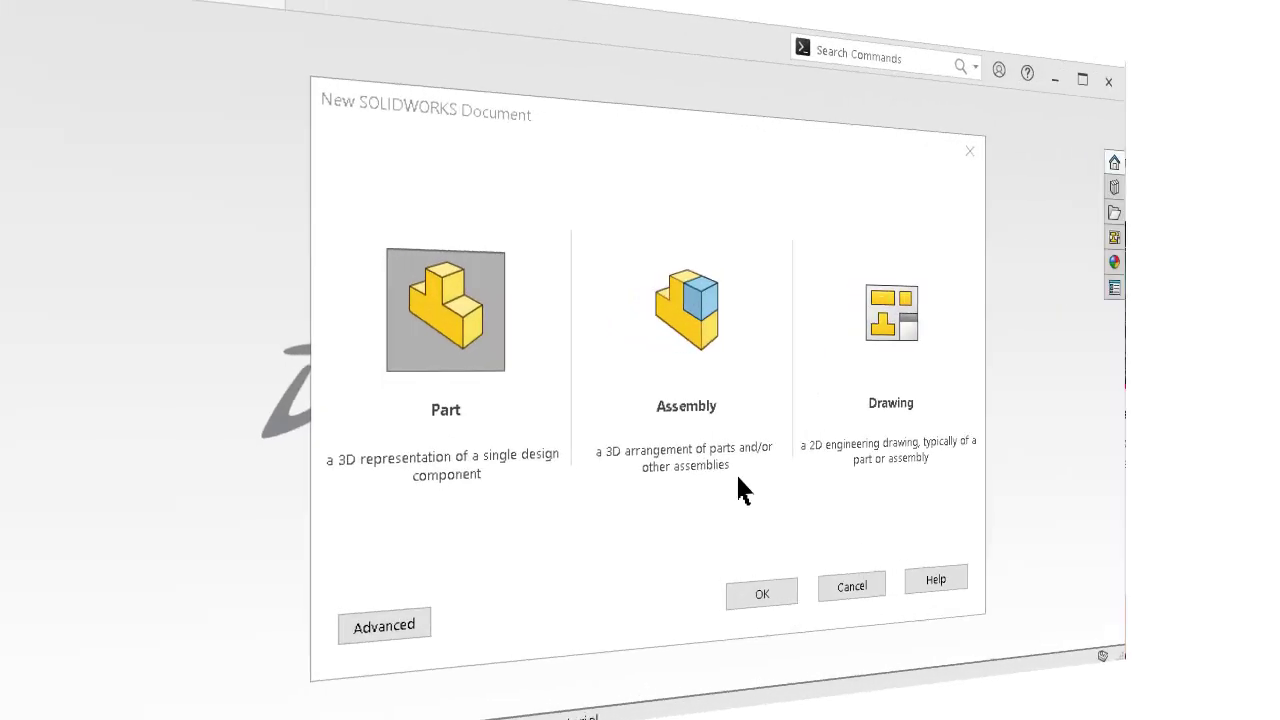
Step: Create a new Assembly document from the New SOLIDWORKS Document dialog
{"action": "left_click", "coordinate": [709, 326]}
{"action": "left_click", "coordinate": [779, 600]}
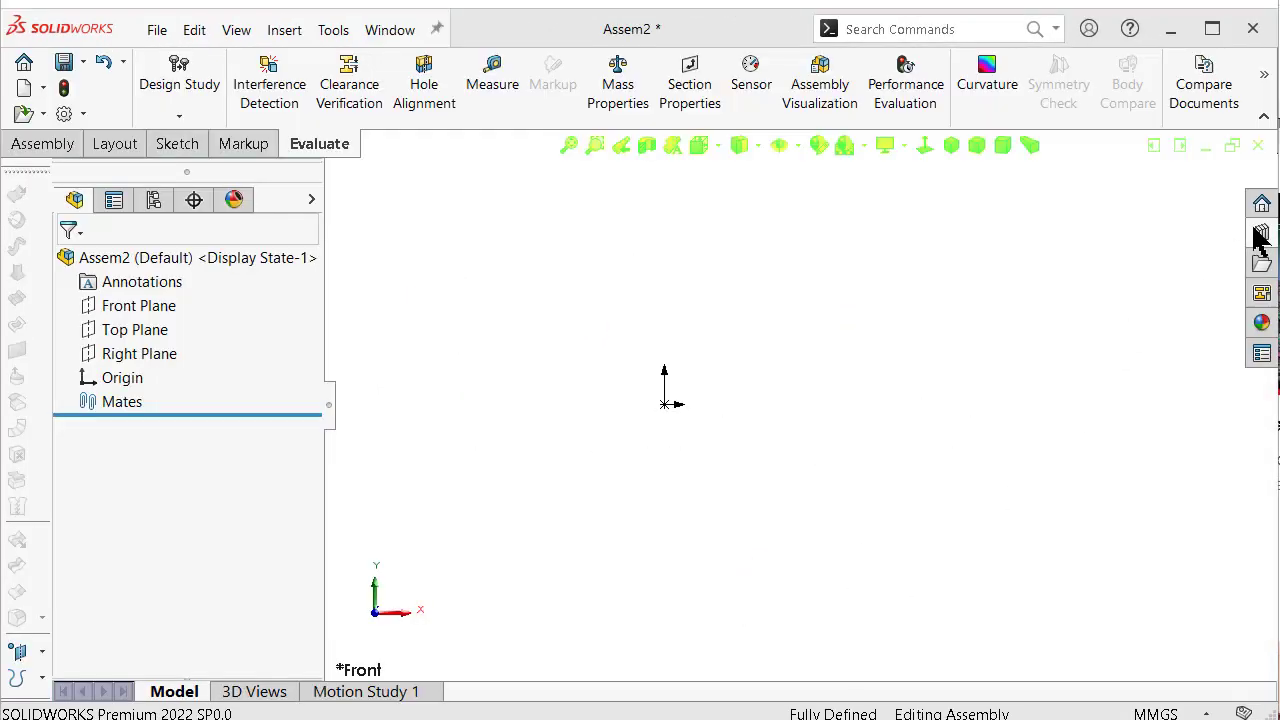
Step: Place the ISO Straight Miter Gear from Toolbox > Power Transmission > Gears into the assembly
{"action": "left_click", "coordinate": [1255, 230]}
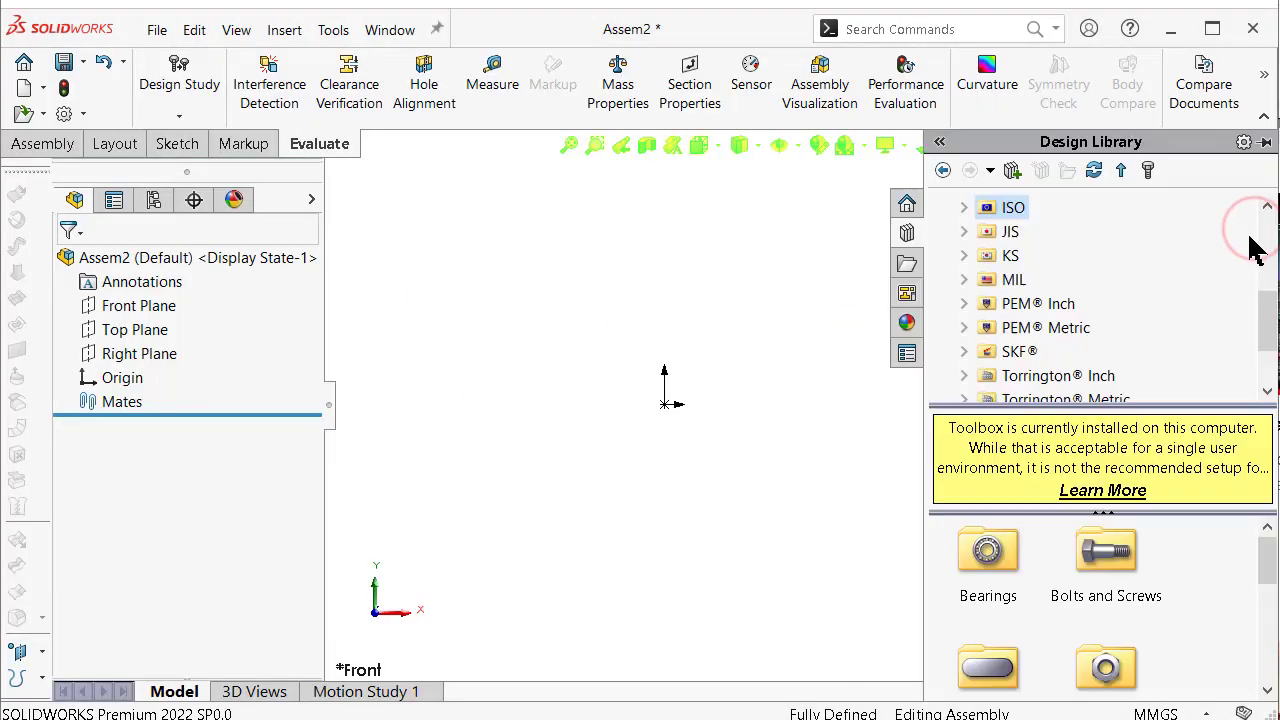
{"action": "left_click_drag", "start_coordinate": [1268, 572], "coordinate": [1270, 646]}
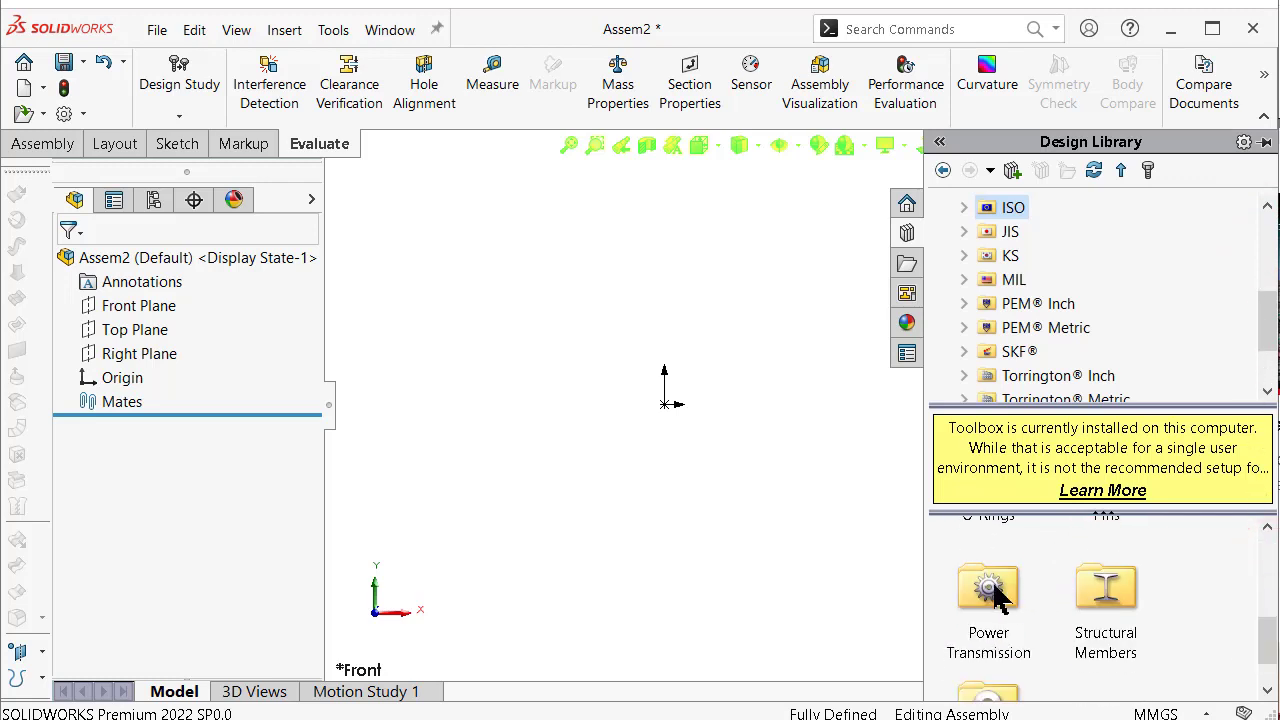
{"action": "double_click", "coordinate": [993, 595]}
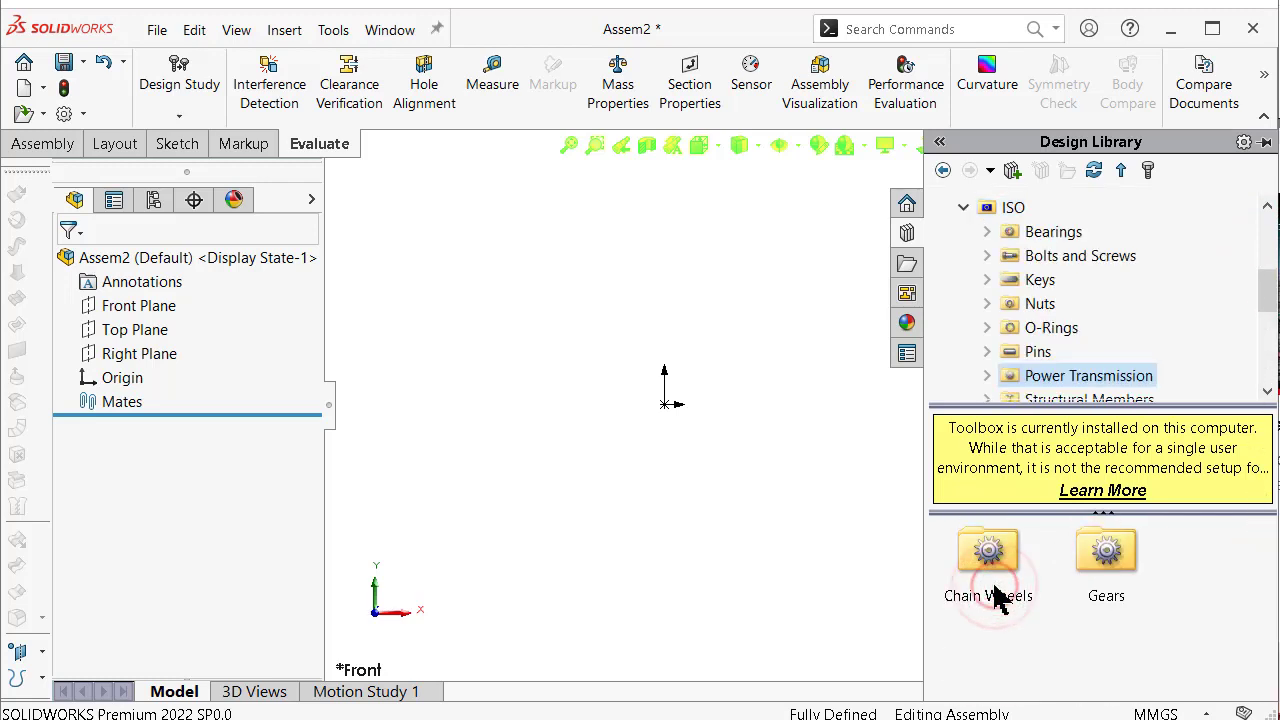
{"action": "double_click", "coordinate": [1108, 552]}
{"action": "left_click_drag", "start_coordinate": [1268, 572], "coordinate": [1267, 660]}
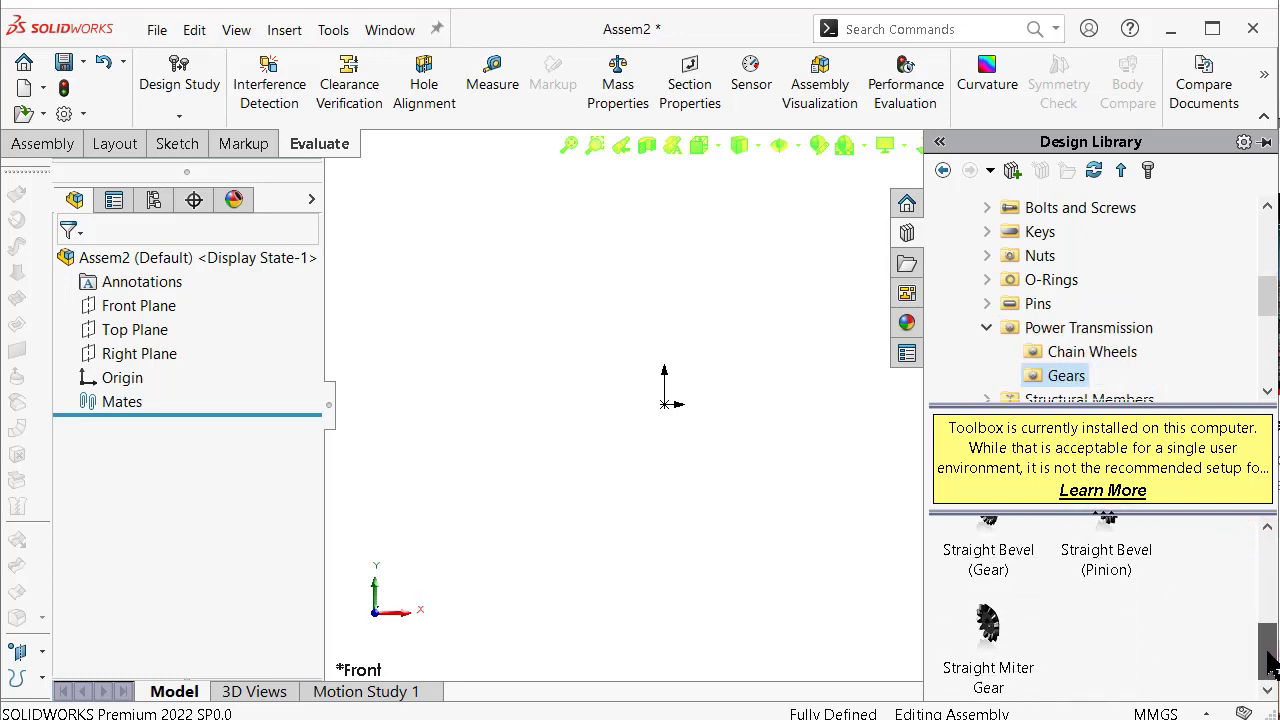
{"action": "mouse_move", "coordinate": [988, 628]}
{"action": "left_mouse_down"}
{"action": "mouse_move", "coordinate": [752, 462]}
{"action": "mouse_move", "coordinate": [797, 545]}
{"action": "left_mouse_up"}
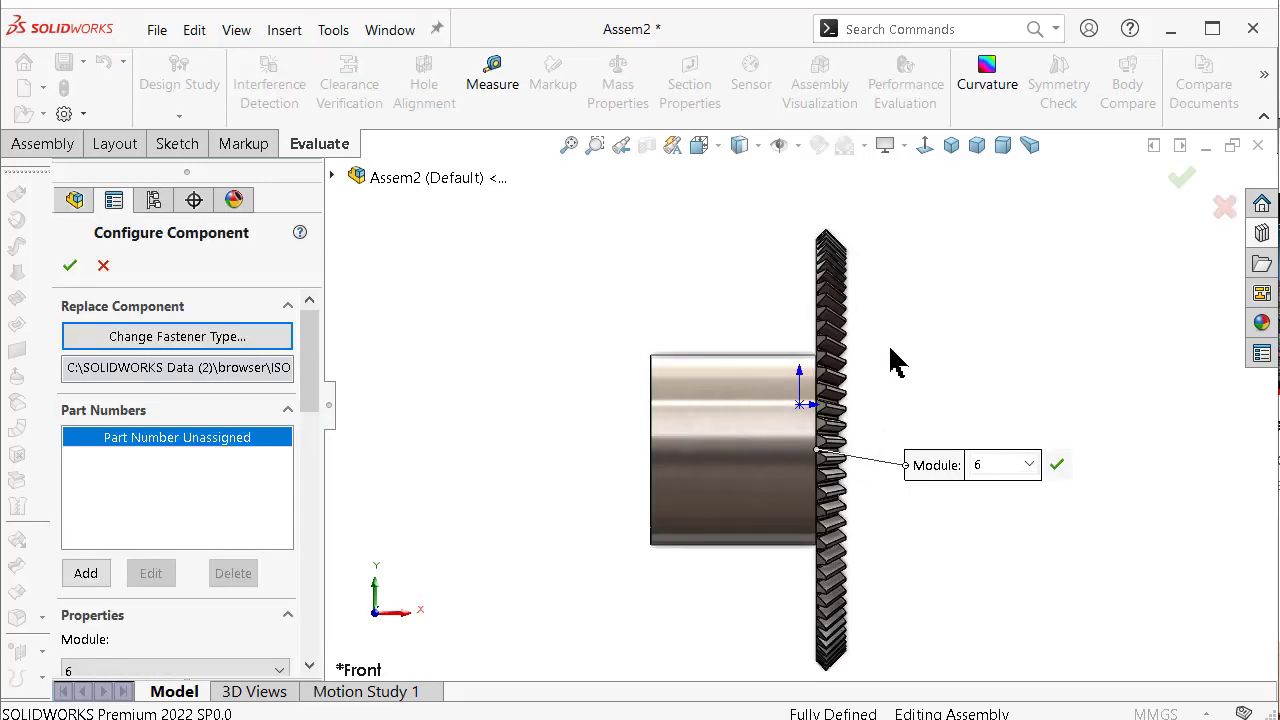
Step: Set the miter gear's Module to 10 and its Number of Teeth to 35
{"action": "key", "text": "Left"}
{"action": "key", "text": "Left"}
{"action": "key", "text": "Left"}
{"action": "key", "text": "Left"}
{"action": "key", "text": "Left"}
{"action": "key", "text": "Left"}
{"action": "key", "text": "Left"}
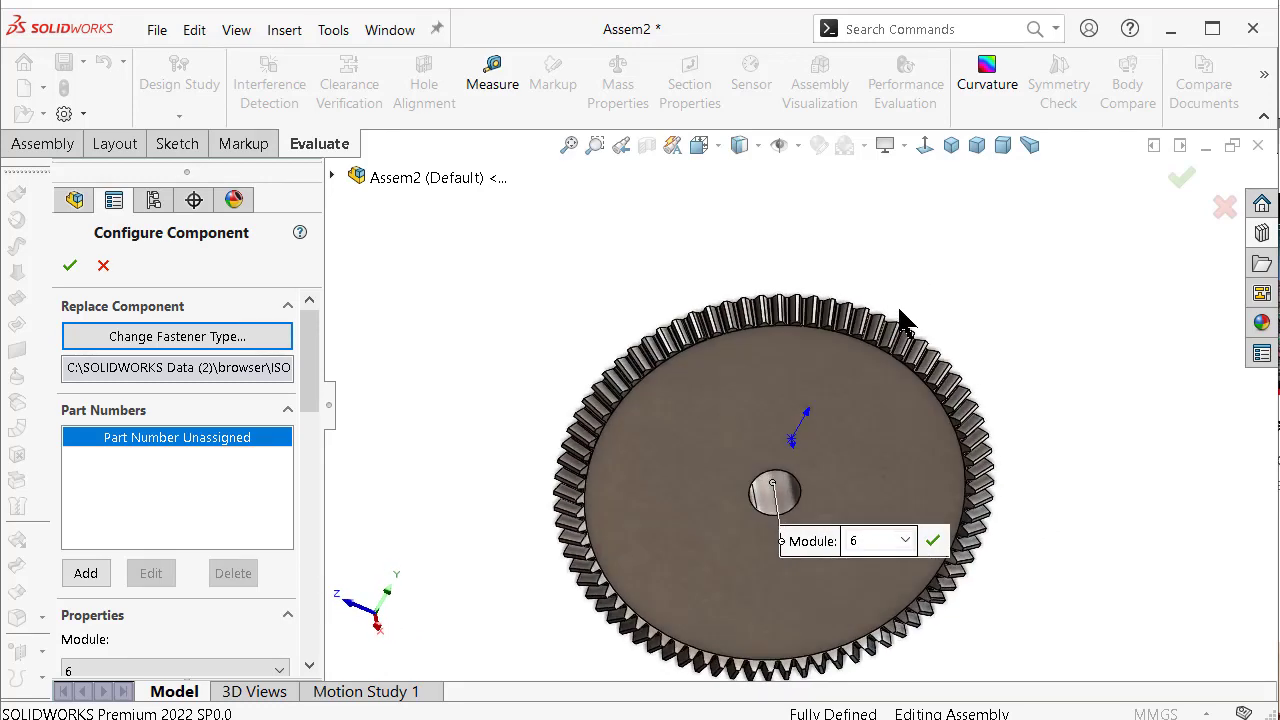
{"action": "key", "text": "Left"}
{"action": "key", "text": "Left"}
{"action": "key", "text": "Left"}
{"action": "key", "text": "Left"}
{"action": "key", "text": "Left"}
{"action": "key", "text": "Left"}
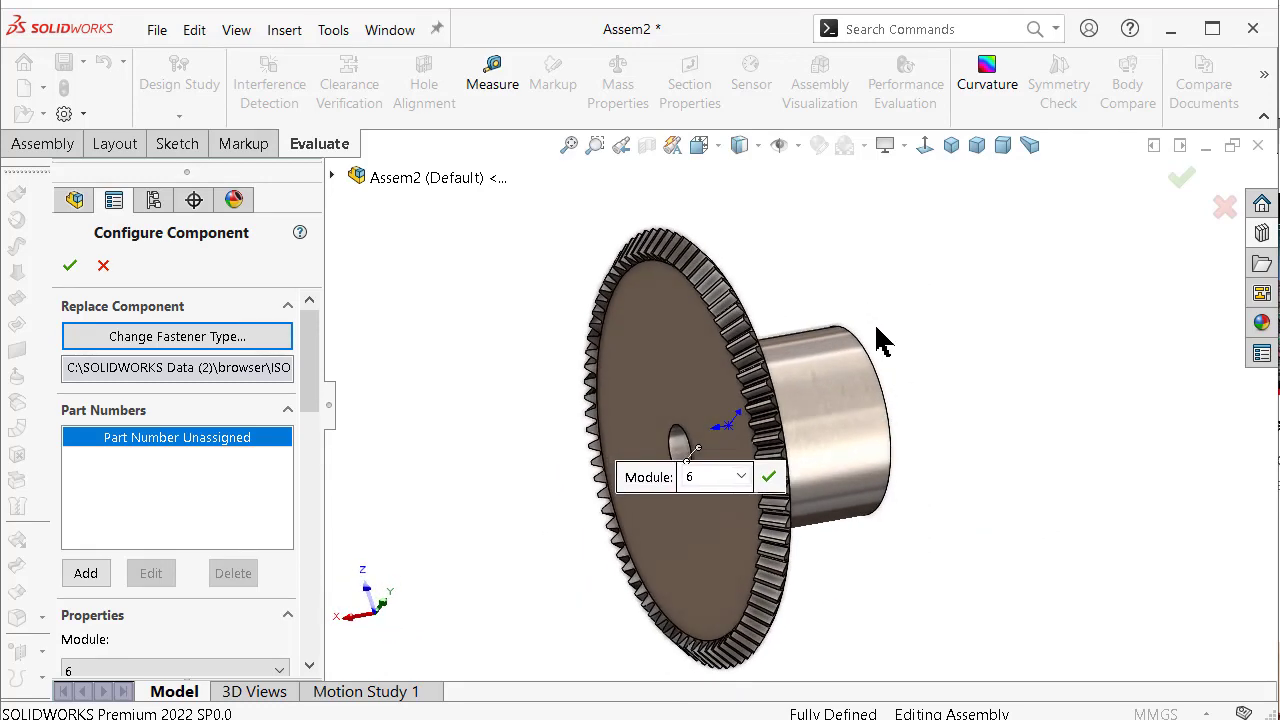
{"action": "key", "text": "Left"}
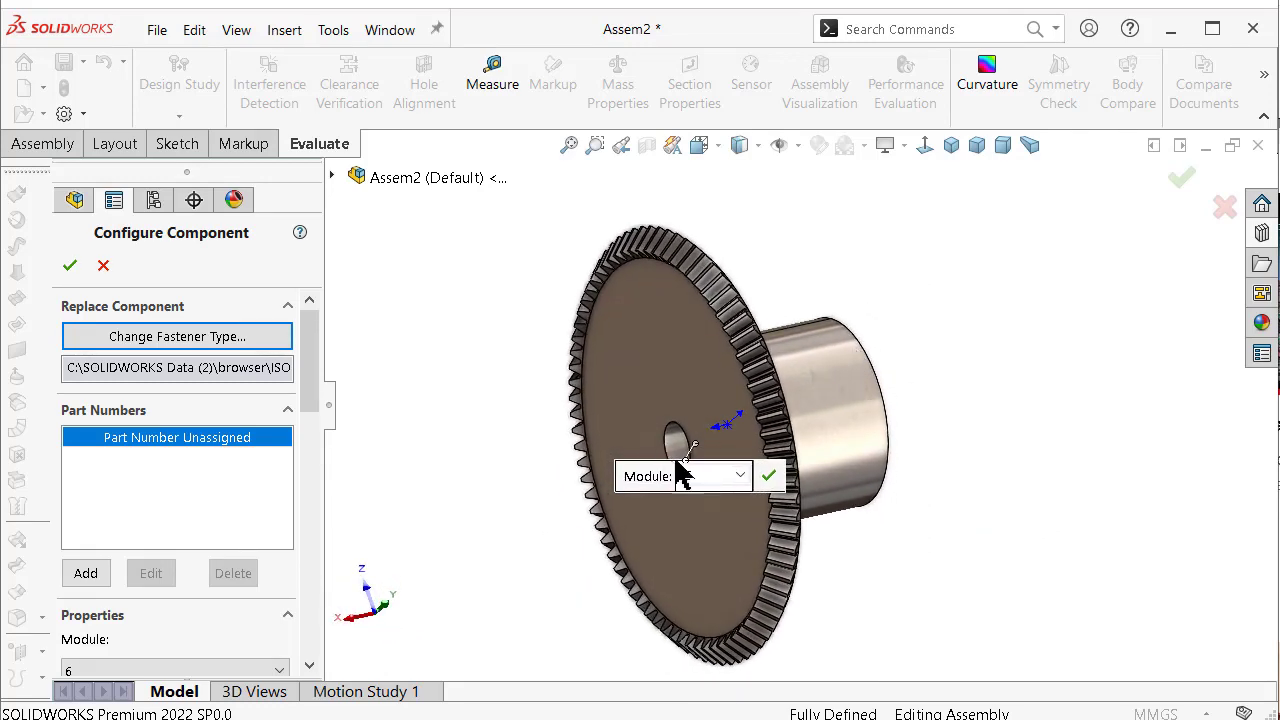
{"action": "left_click", "coordinate": [739, 476]}
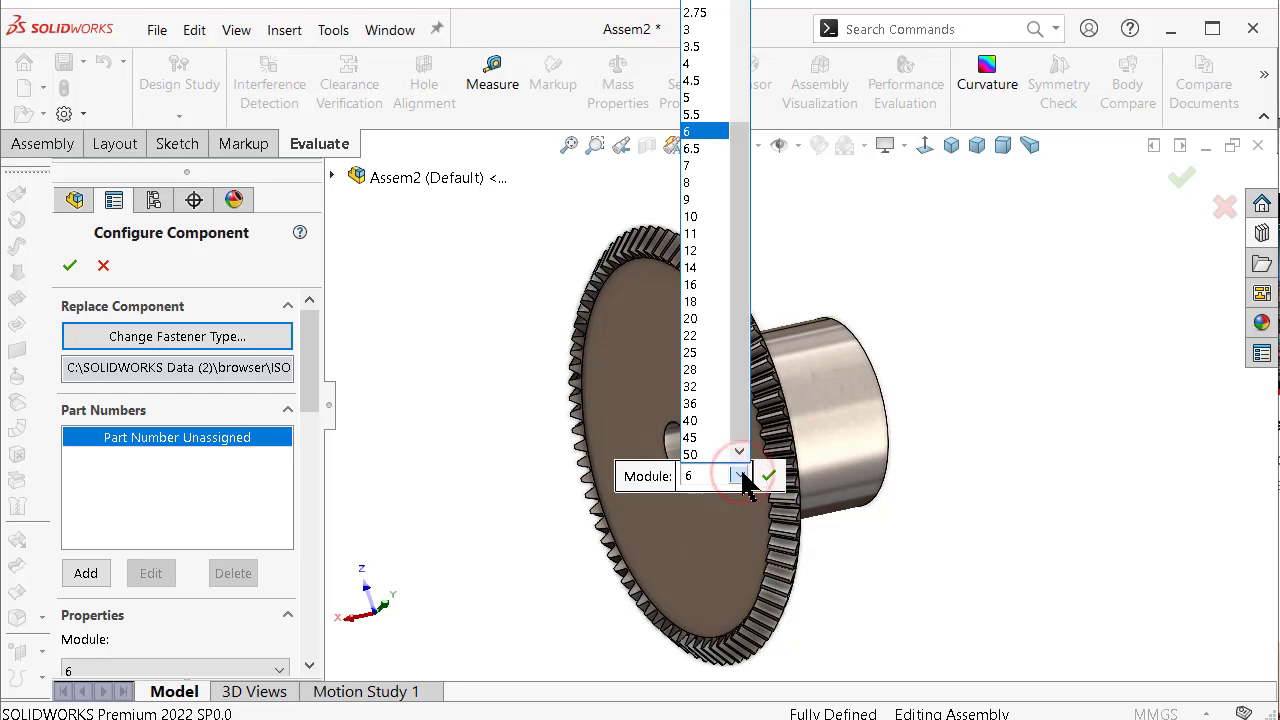
{"action": "left_click", "coordinate": [701, 222]}
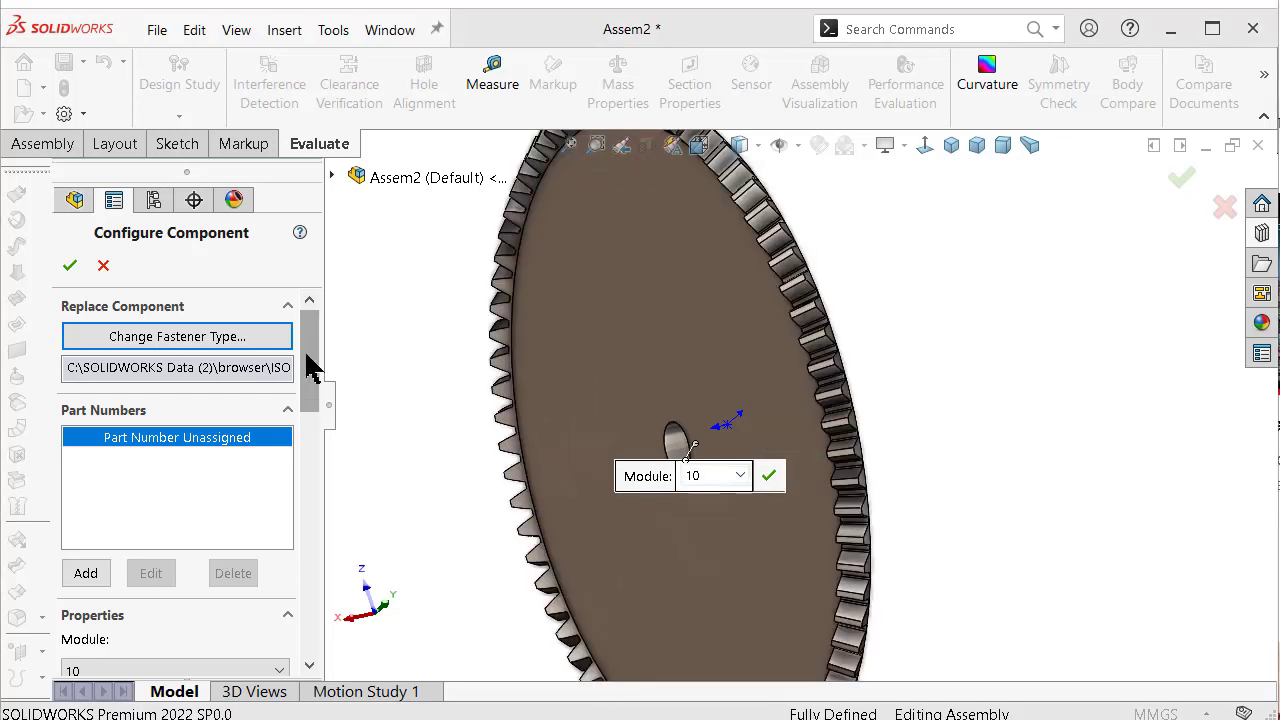
{"action": "left_click_drag", "start_coordinate": [312, 350], "coordinate": [322, 424]}
{"action": "scroll", "coordinate": [322, 424], "scroll_direction": "down", "scroll_amount": 2}
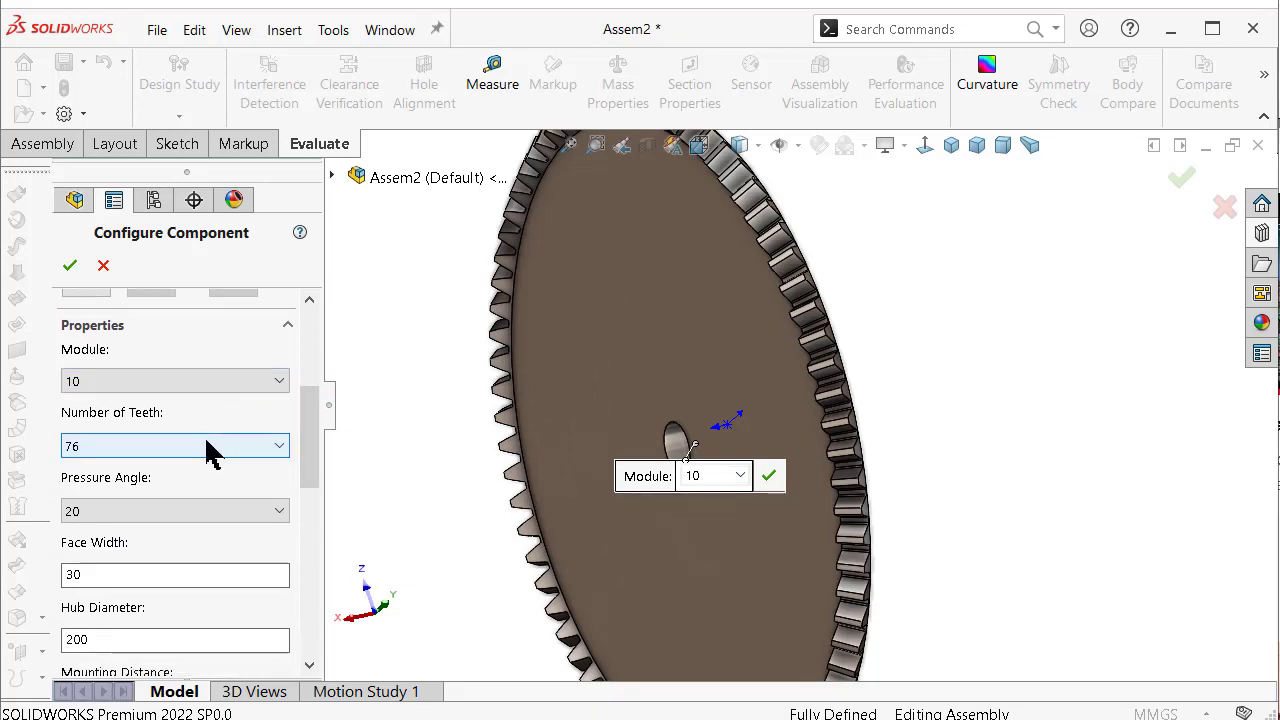
{"action": "left_click", "coordinate": [229, 446]}
{"action": "left_click_drag", "start_coordinate": [279, 645], "coordinate": [294, 549]}
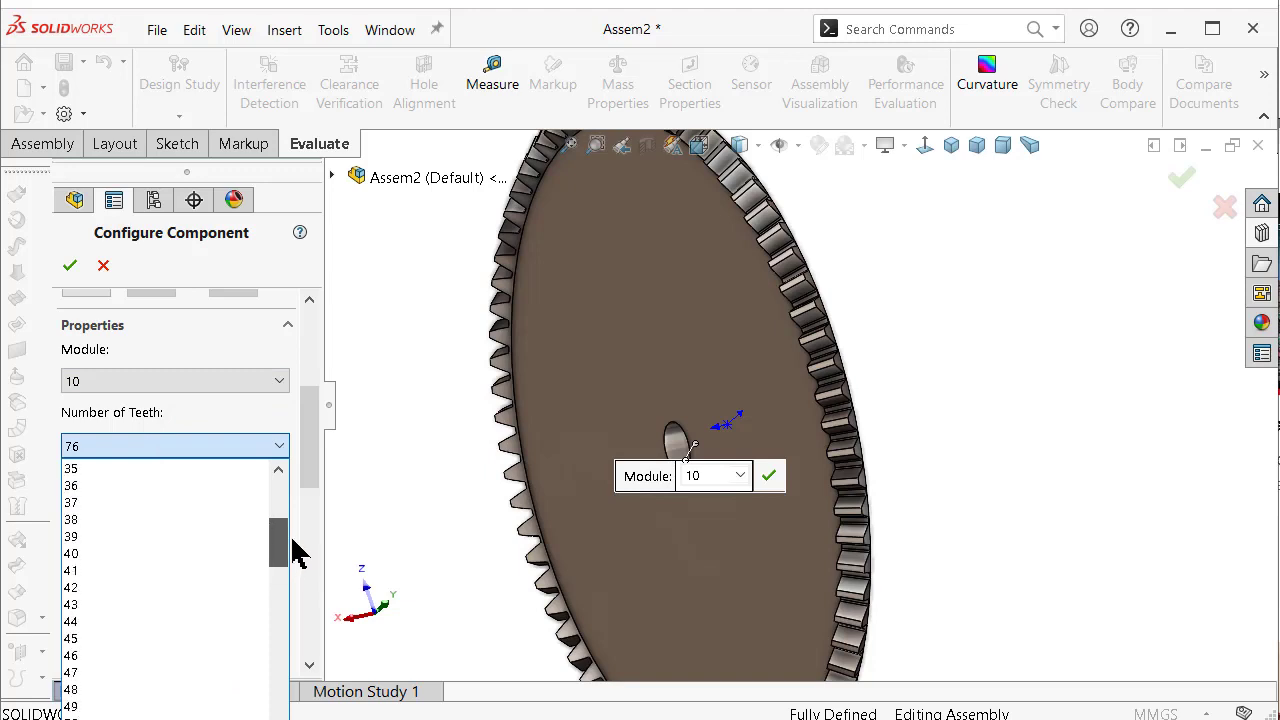
{"action": "left_click", "coordinate": [141, 490]}
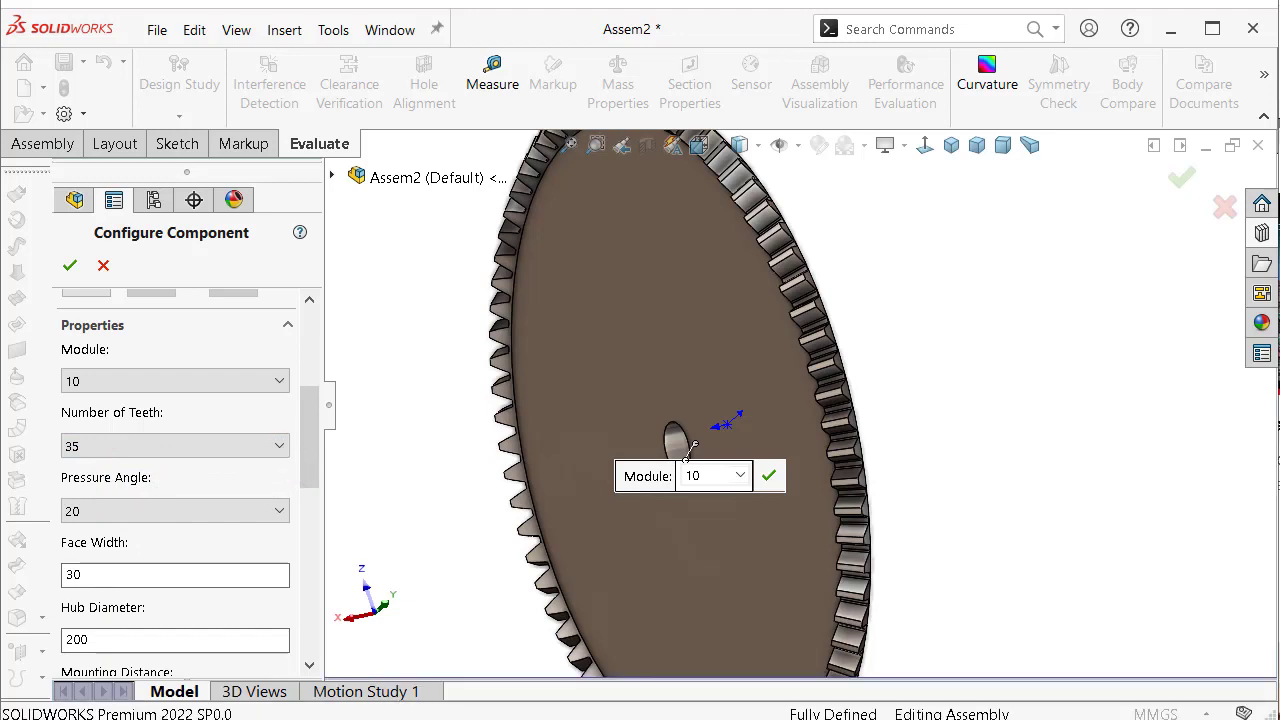
{"action": "left_click_drag", "start_coordinate": [306, 443], "coordinate": [312, 485]}
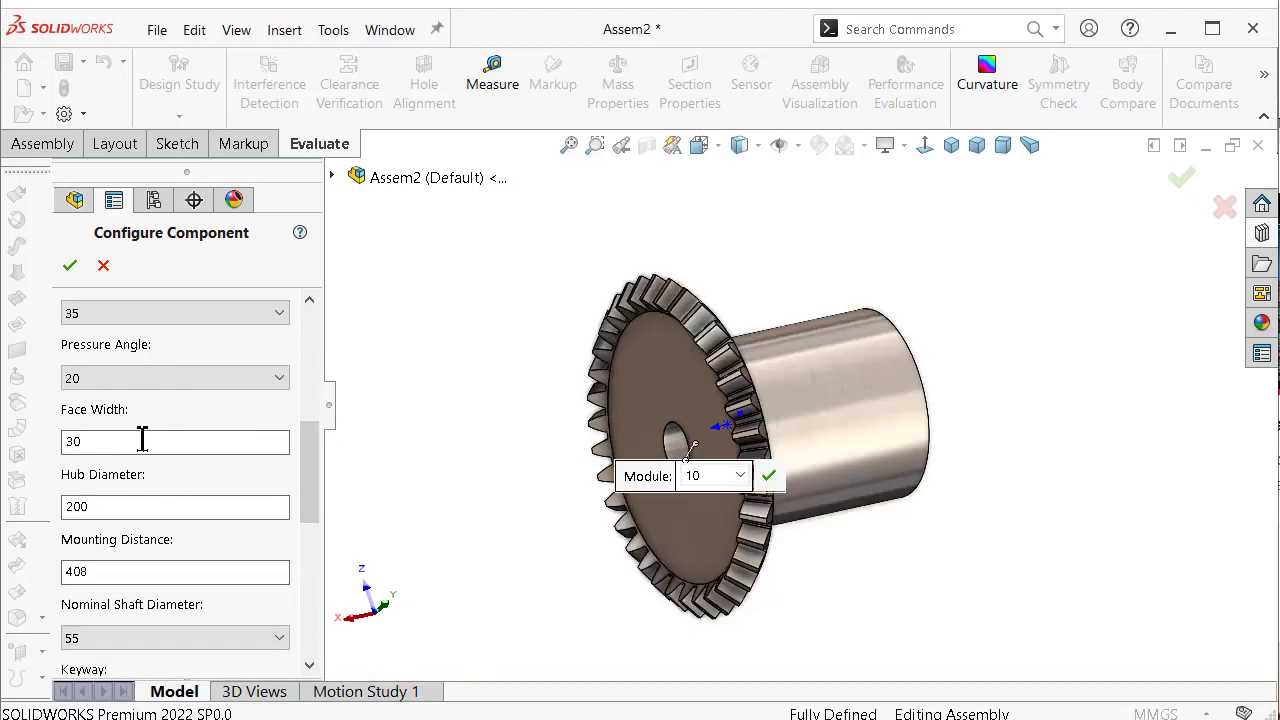
Step: Enter Face Width 22, Hub Diameter 100 and Mounting Distance 570 for the gear
{"action": "left_click_drag", "start_coordinate": [127, 441], "coordinate": [53, 444]}
{"action": "type", "text": "22"}
{"action": "left_click", "coordinate": [235, 502]}
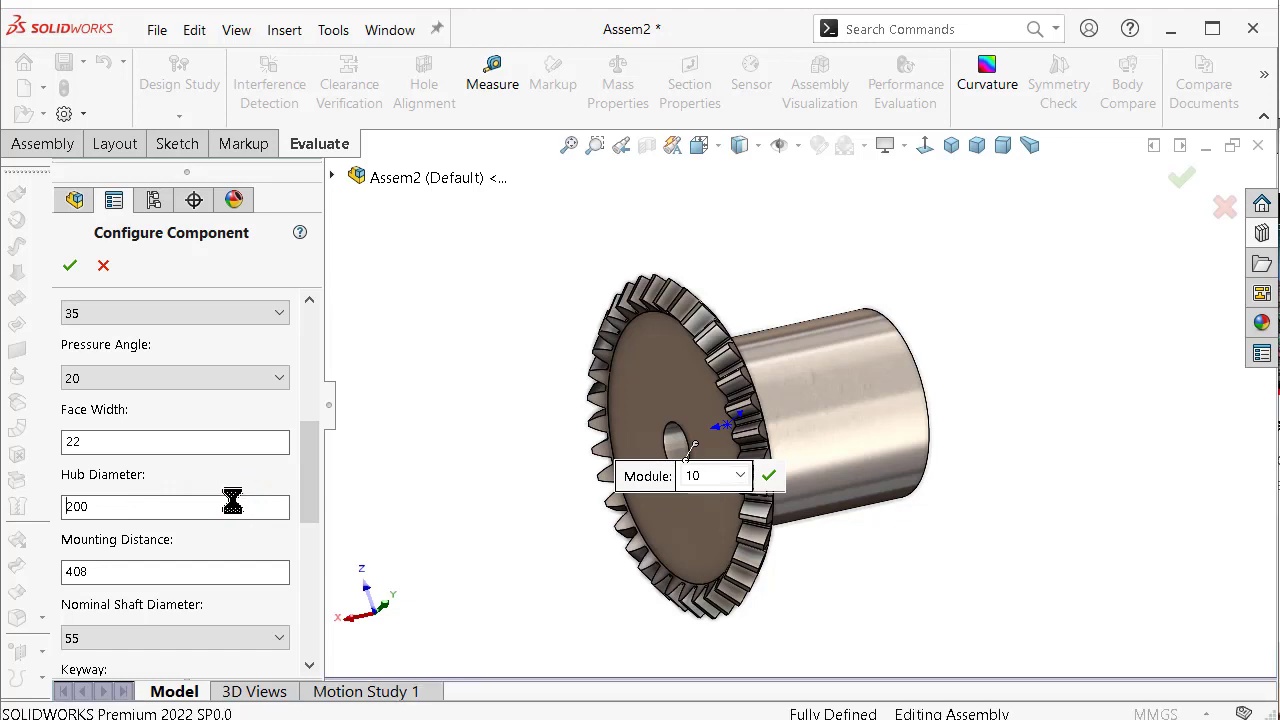
{"action": "left_click_drag", "start_coordinate": [116, 507], "coordinate": [40, 525]}
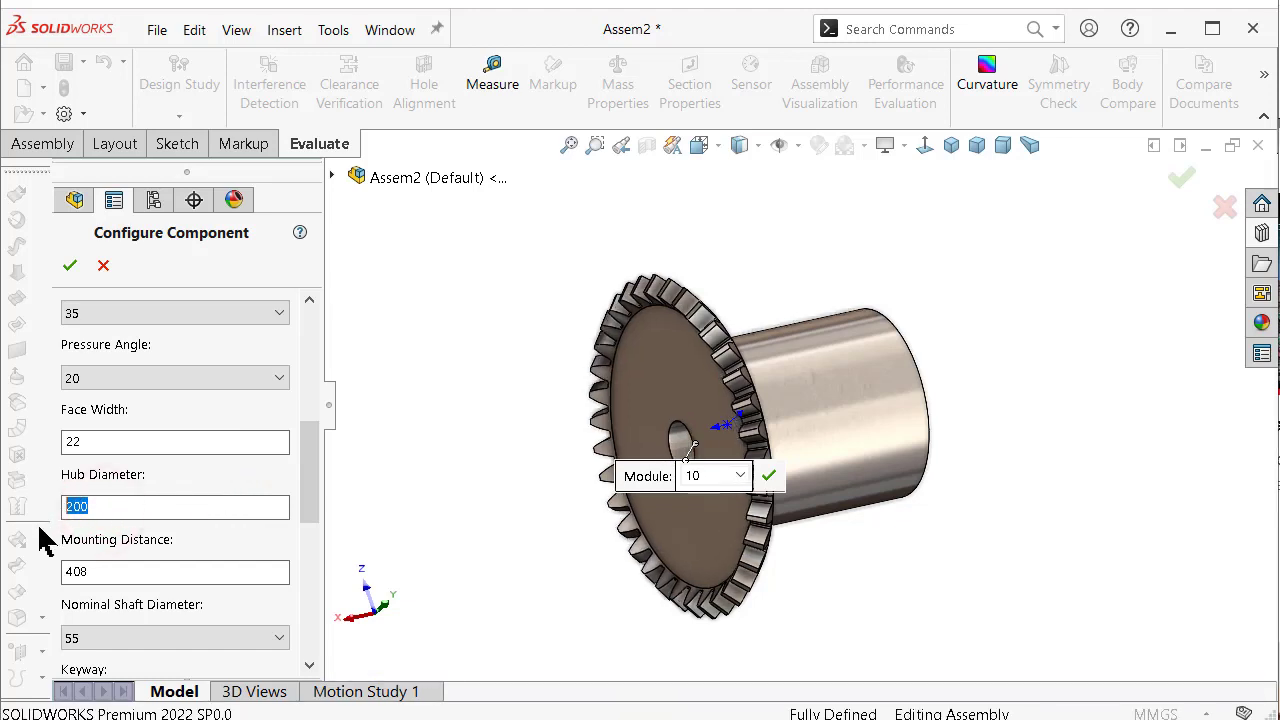
{"action": "type", "text": "100"}
{"action": "left_click", "coordinate": [143, 571]}
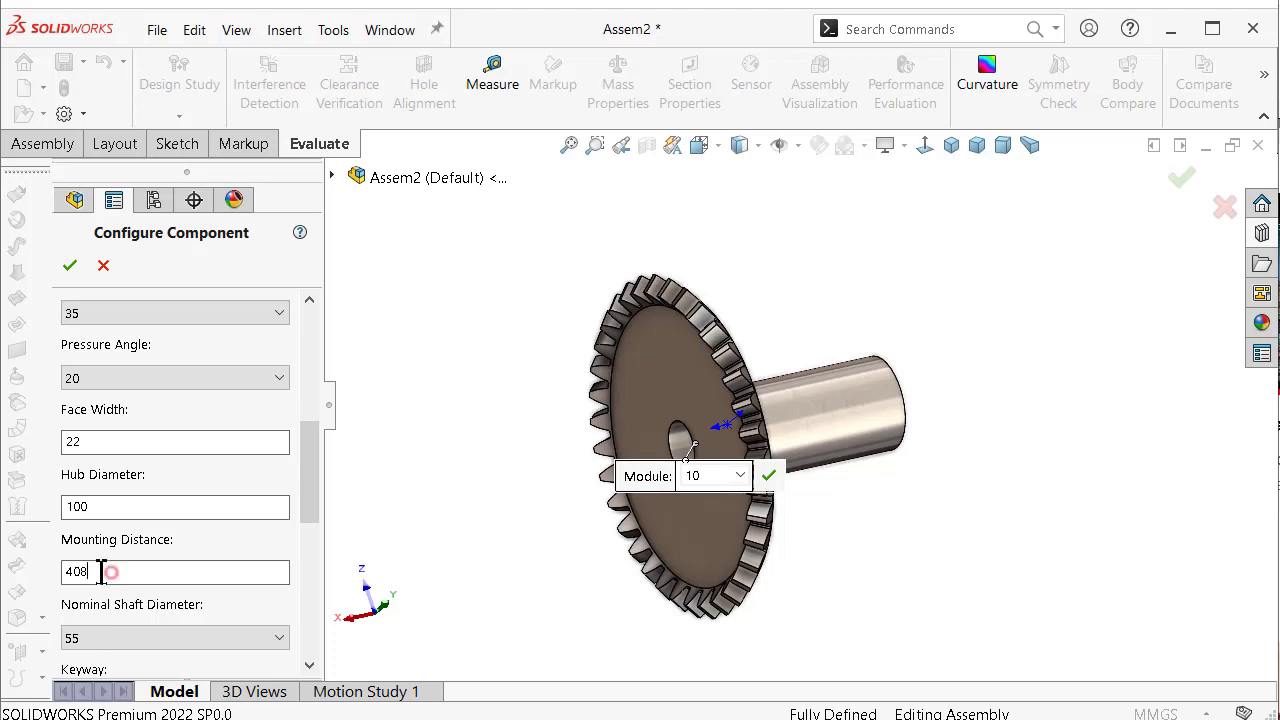
{"action": "left_click_drag", "start_coordinate": [101, 571], "coordinate": [57, 570]}
{"action": "type", "text": "570"}
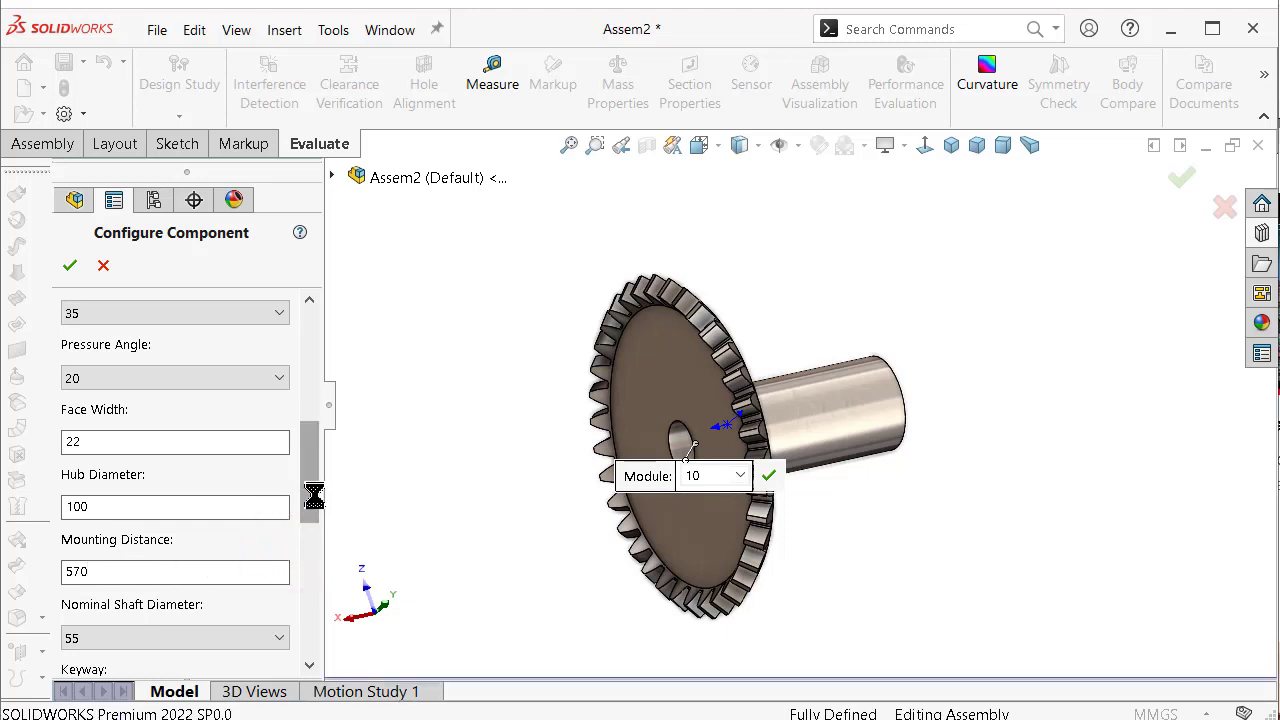
{"action": "left_click_drag", "start_coordinate": [312, 490], "coordinate": [310, 530]}
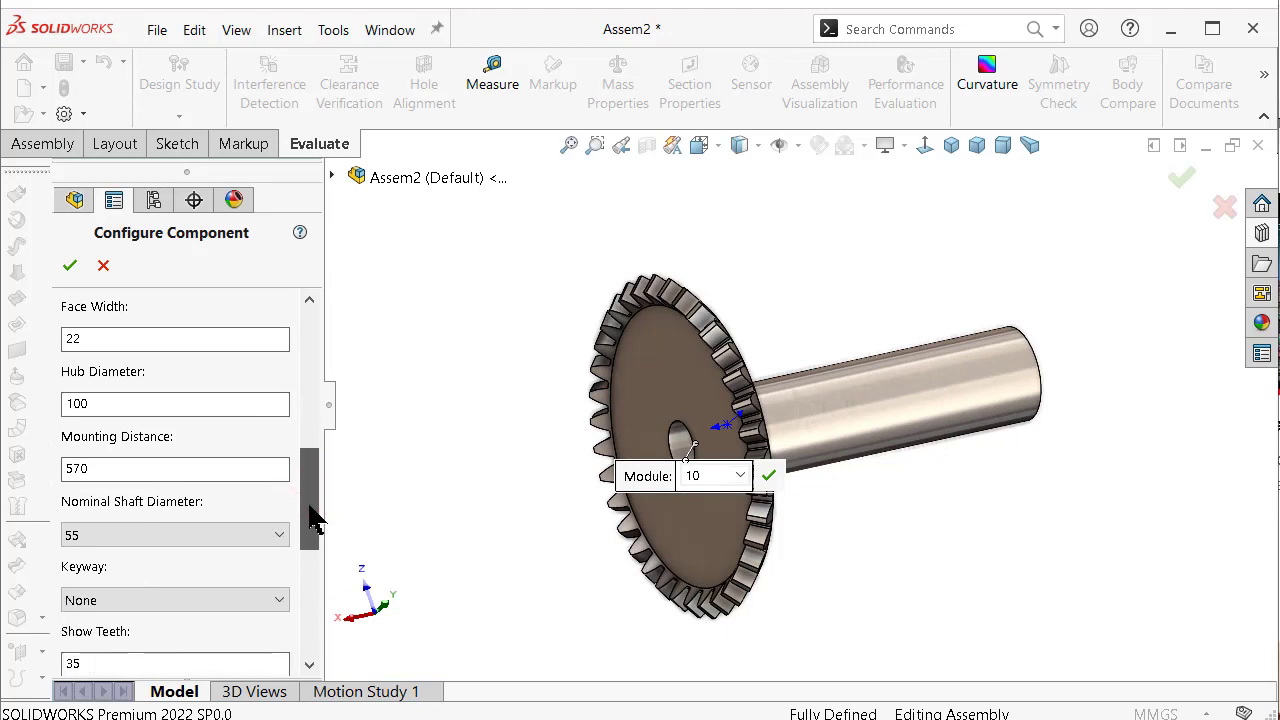
Step: Choose Nominal Shaft Diameter 50 and a Rectangular(1) keyway, then apply the gear configuration
{"action": "left_click", "coordinate": [280, 497]}
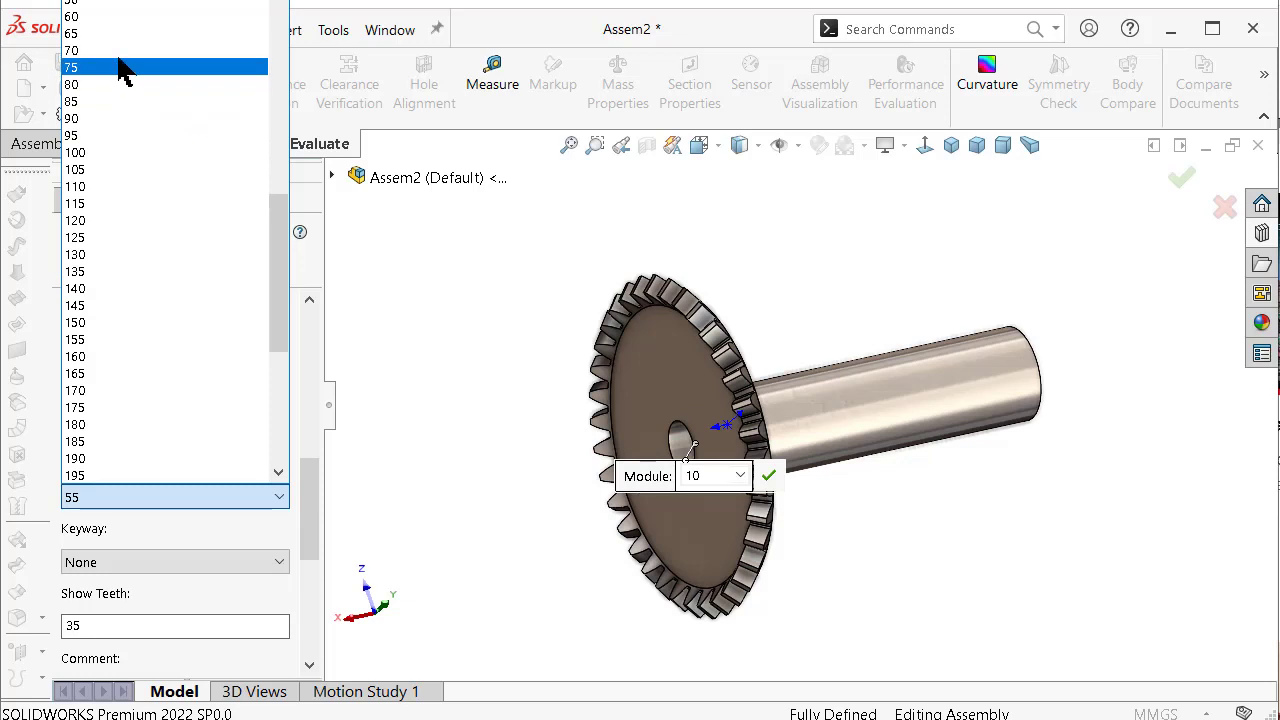
{"action": "scroll", "coordinate": [122, 80], "scroll_direction": "up", "scroll_amount": 1}
{"action": "scroll", "coordinate": [120, 114], "scroll_direction": "up", "scroll_amount": 1}
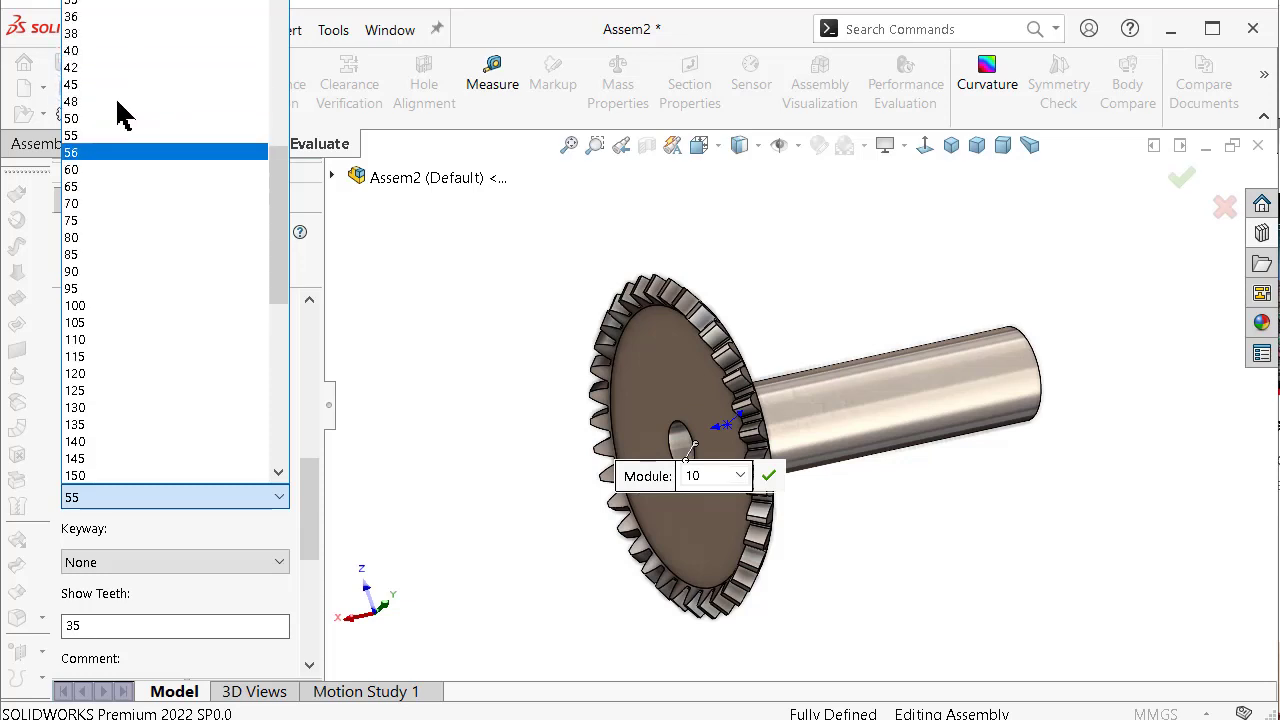
{"action": "scroll", "coordinate": [110, 140], "scroll_direction": "up", "scroll_amount": 1}
{"action": "left_click", "coordinate": [108, 119]}
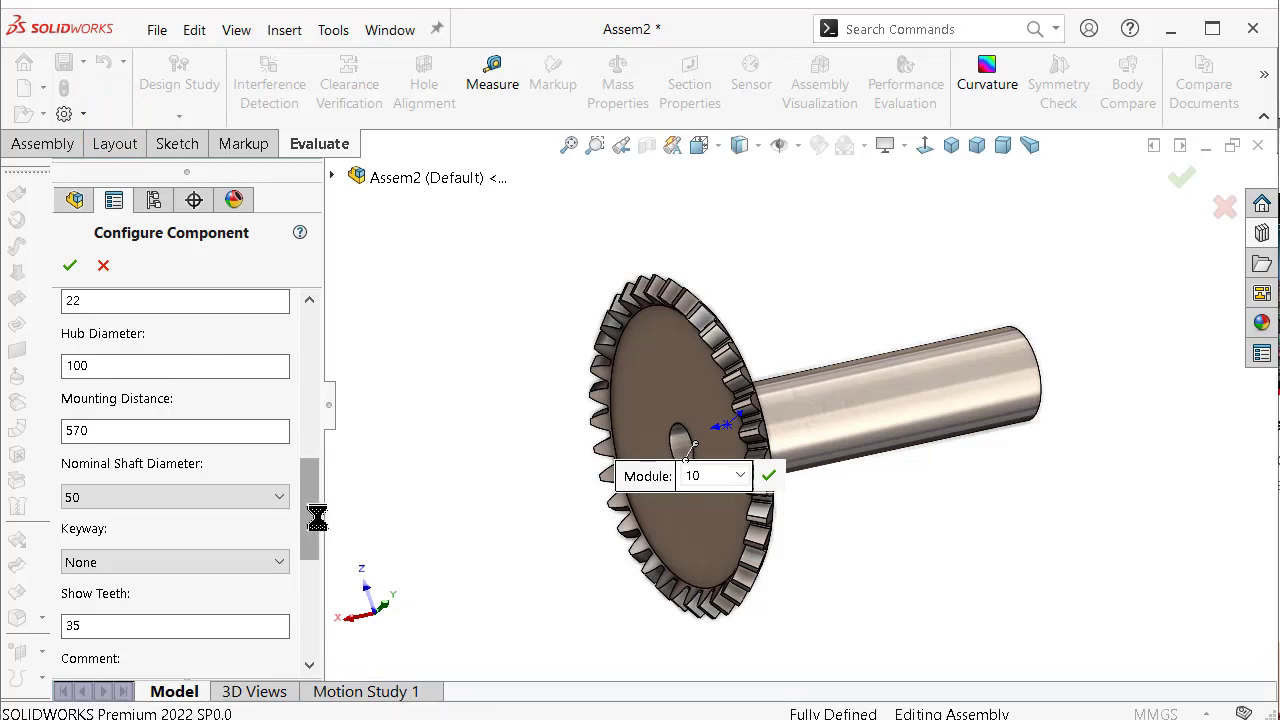
{"action": "left_click", "coordinate": [244, 564]}
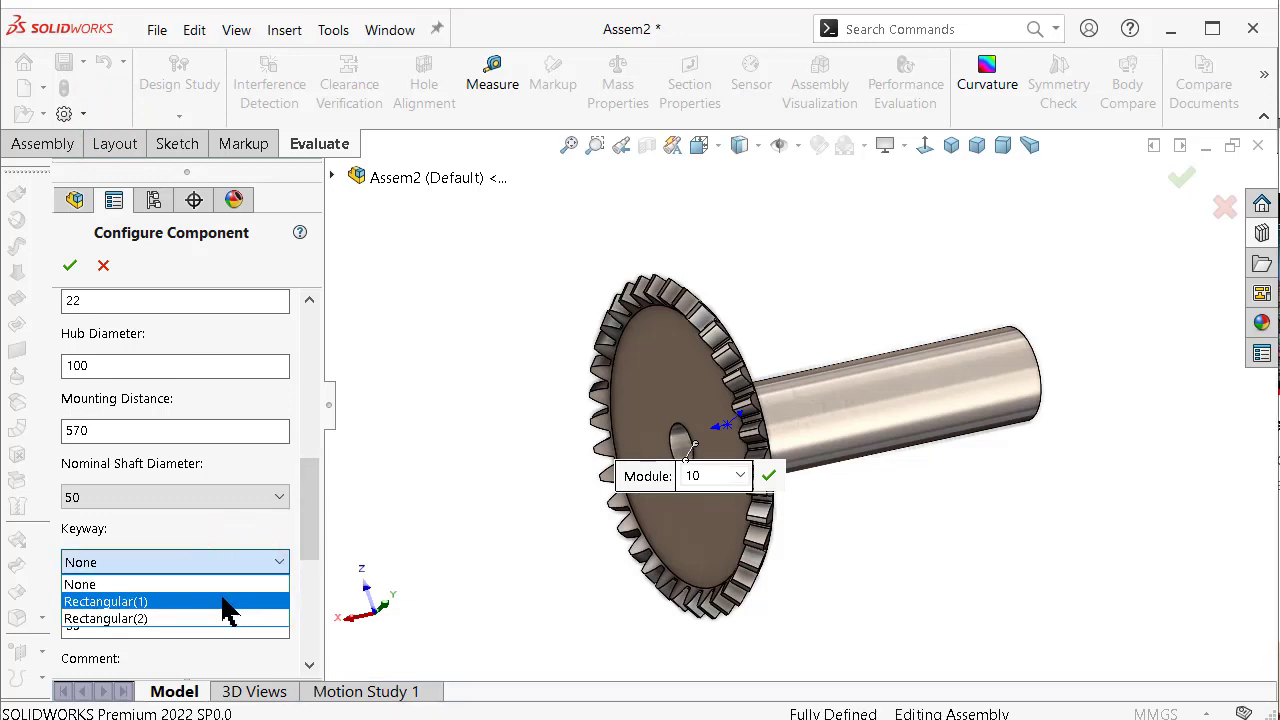
{"action": "left_click", "coordinate": [228, 602]}
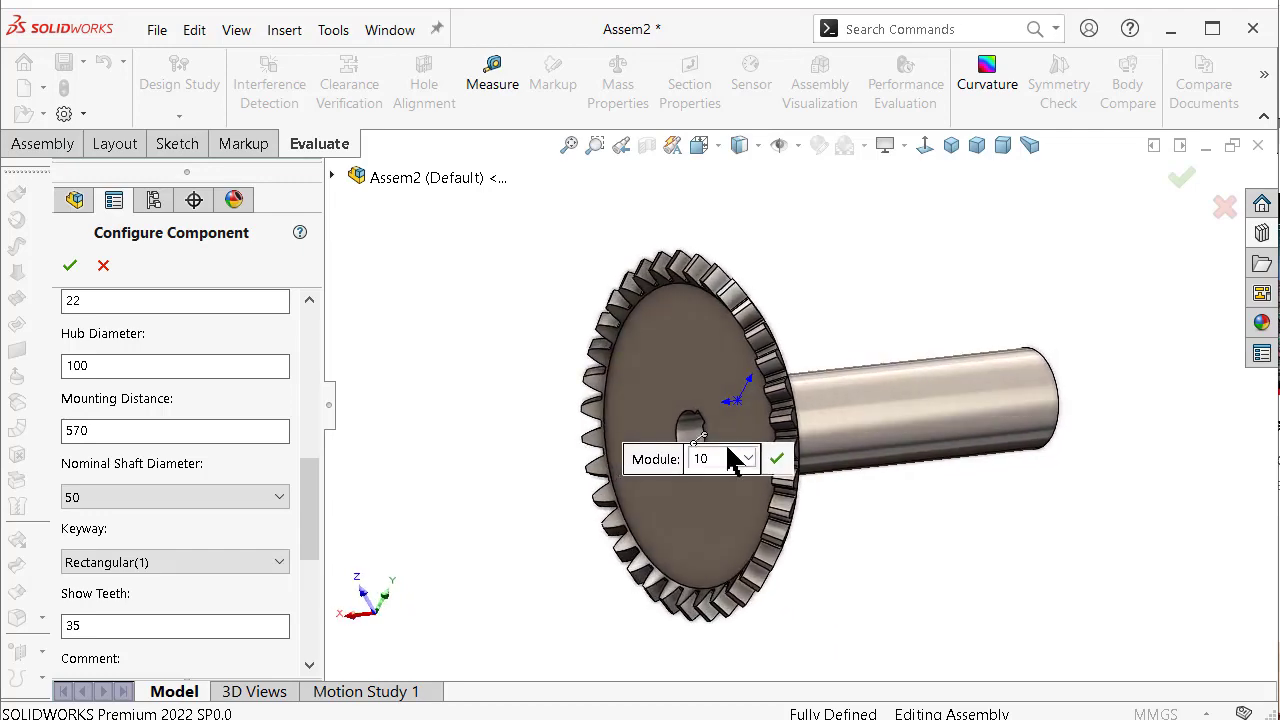
{"action": "left_click", "coordinate": [777, 460]}
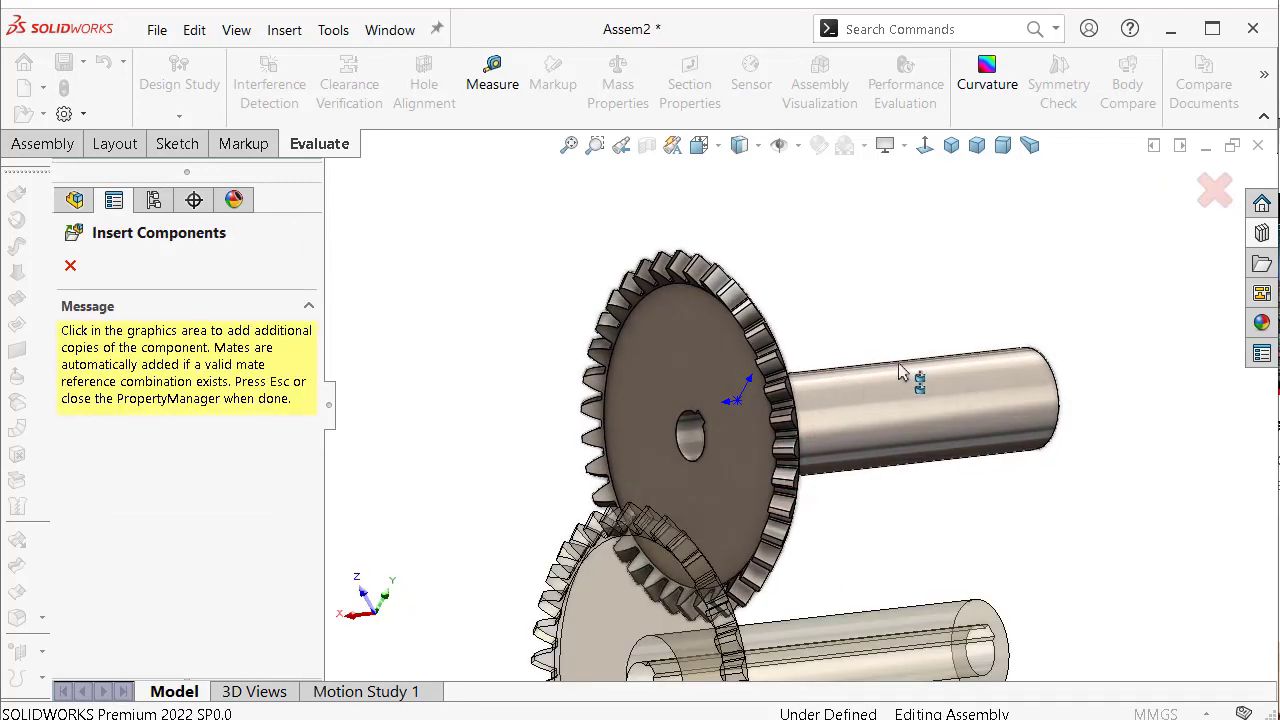
Step: Stop inserting extra gear copies, expand straight miter gear_iso and select its Origin
{"action": "left_click", "coordinate": [1213, 188]}
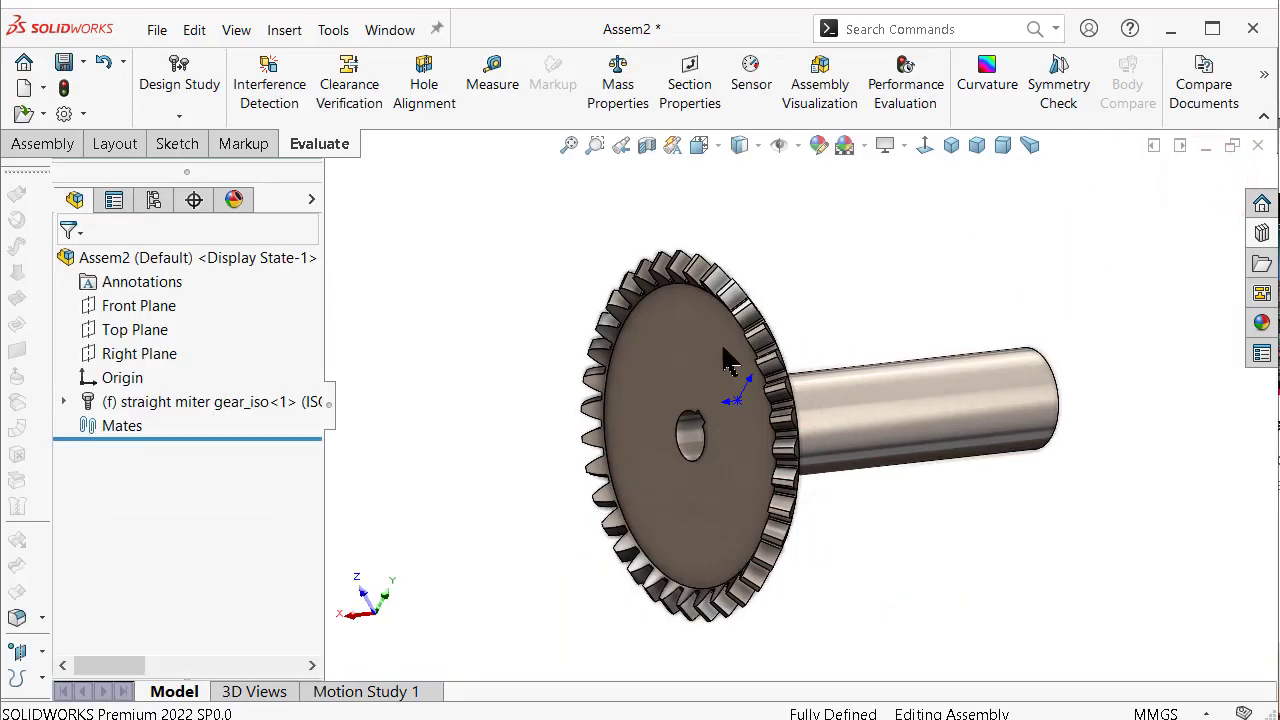
{"action": "left_click", "coordinate": [92, 377]}
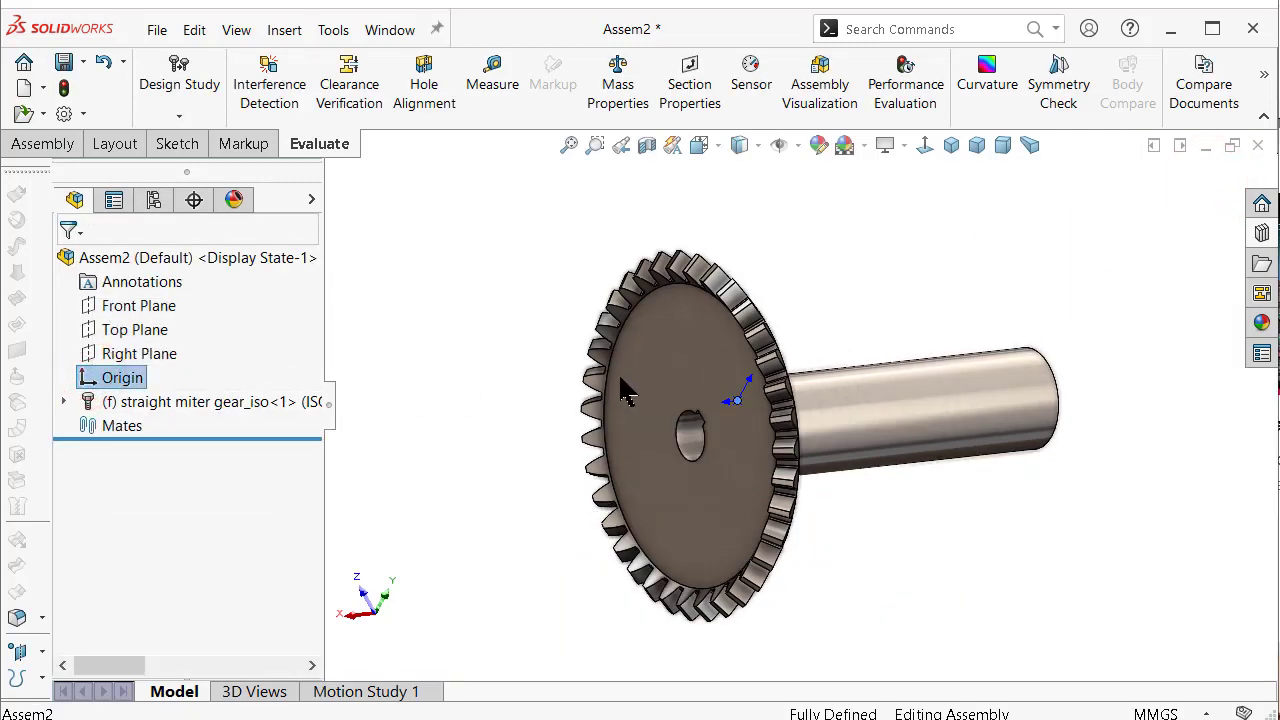
{"action": "left_click", "coordinate": [64, 402]}
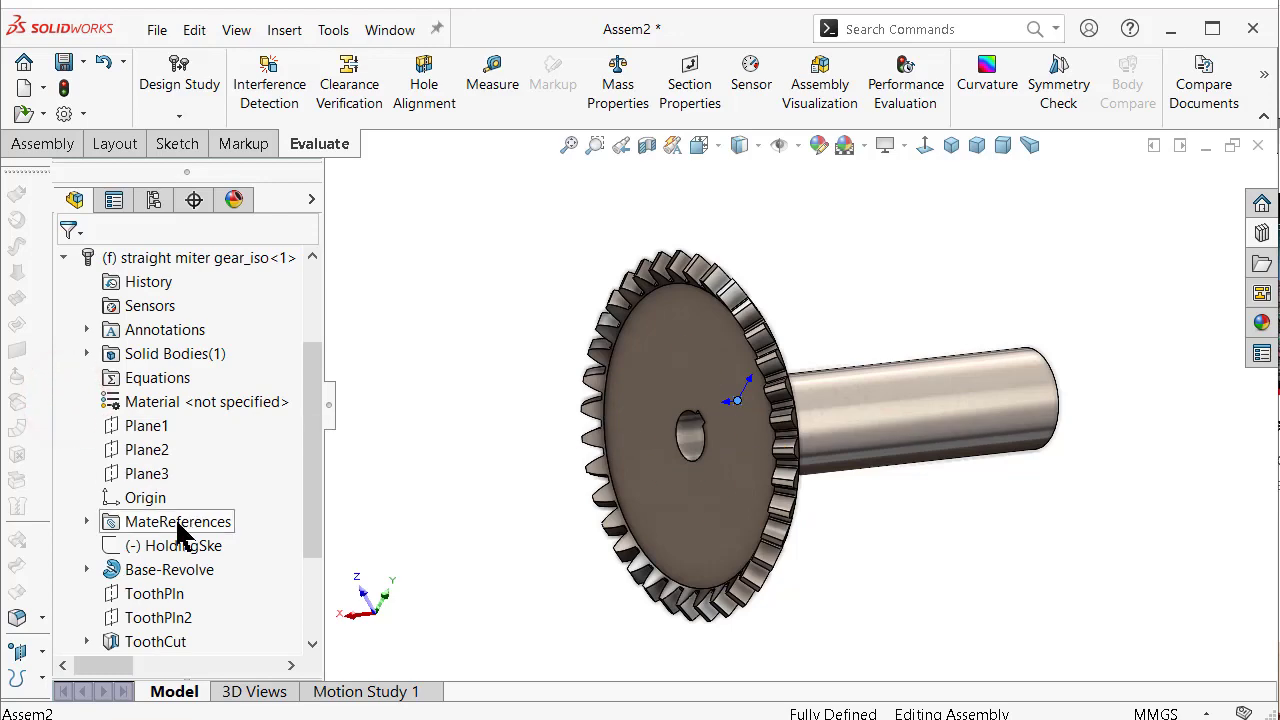
{"action": "scroll", "coordinate": [195, 455], "scroll_direction": "down", "scroll_amount": 1}
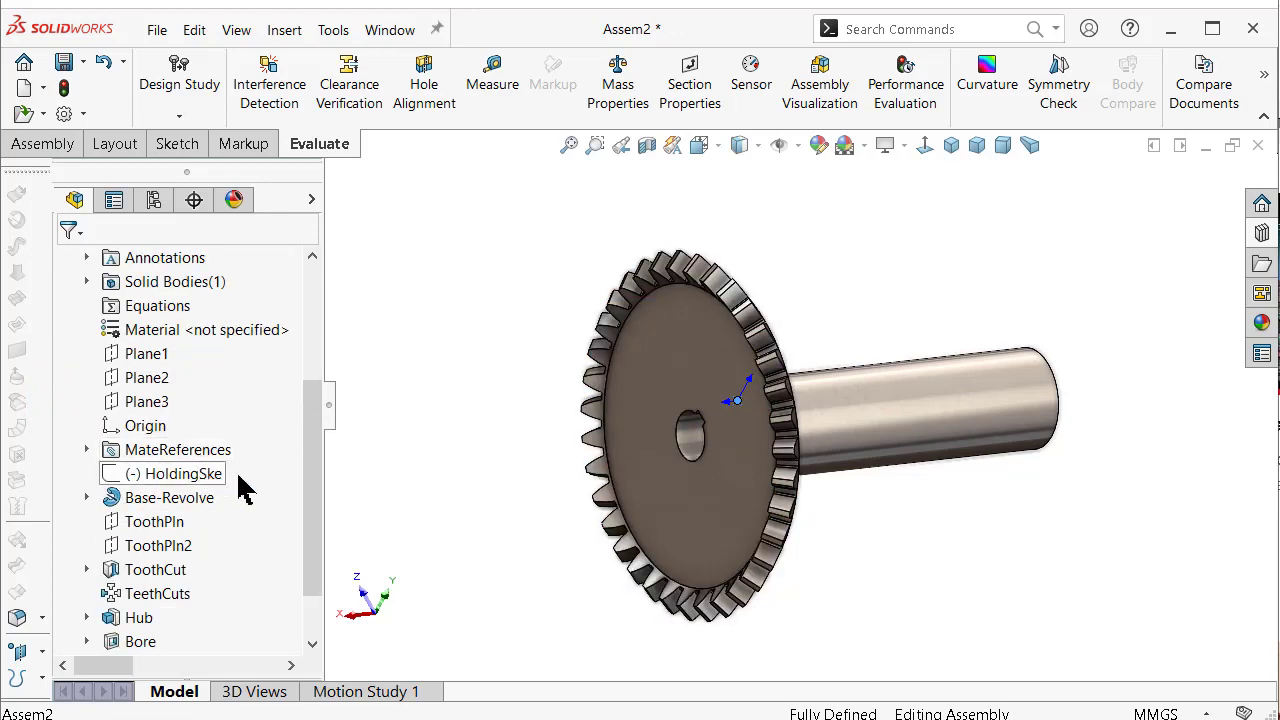
{"action": "scroll", "coordinate": [245, 488], "scroll_direction": "up", "scroll_amount": 1}
{"action": "left_click", "coordinate": [145, 498]}
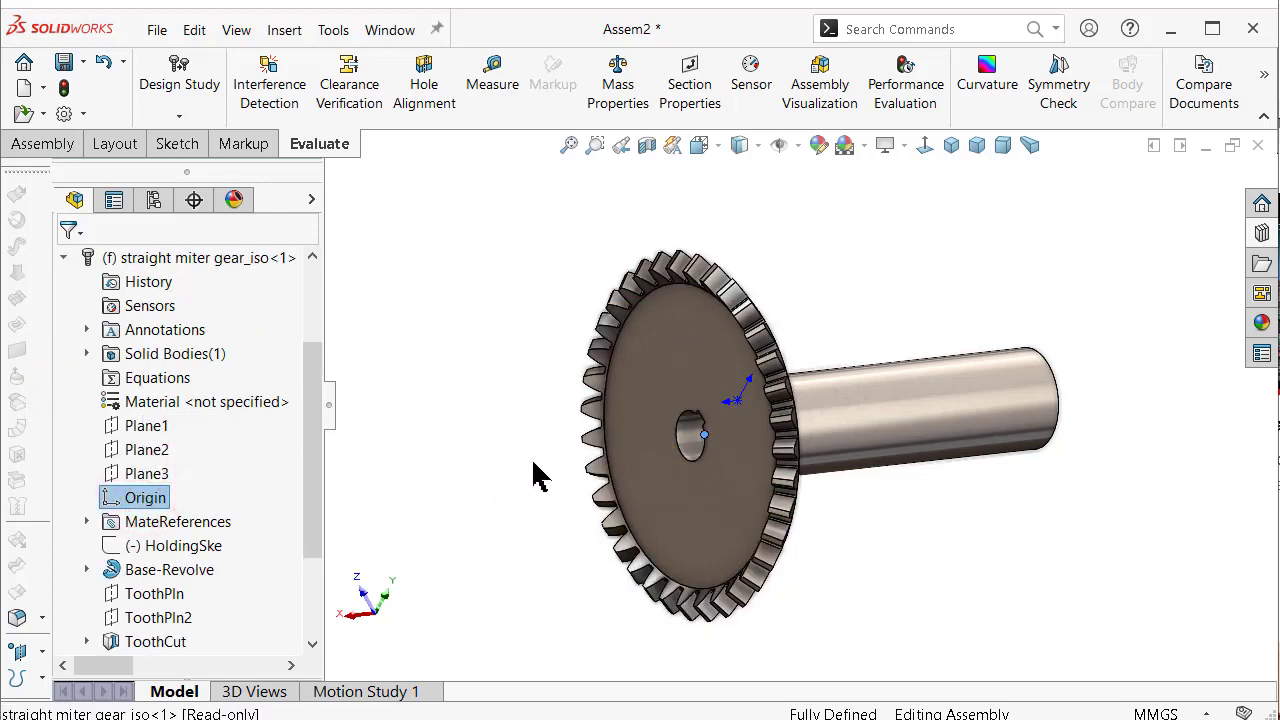
{"action": "scroll", "coordinate": [245, 375], "scroll_direction": "up", "scroll_amount": 1}
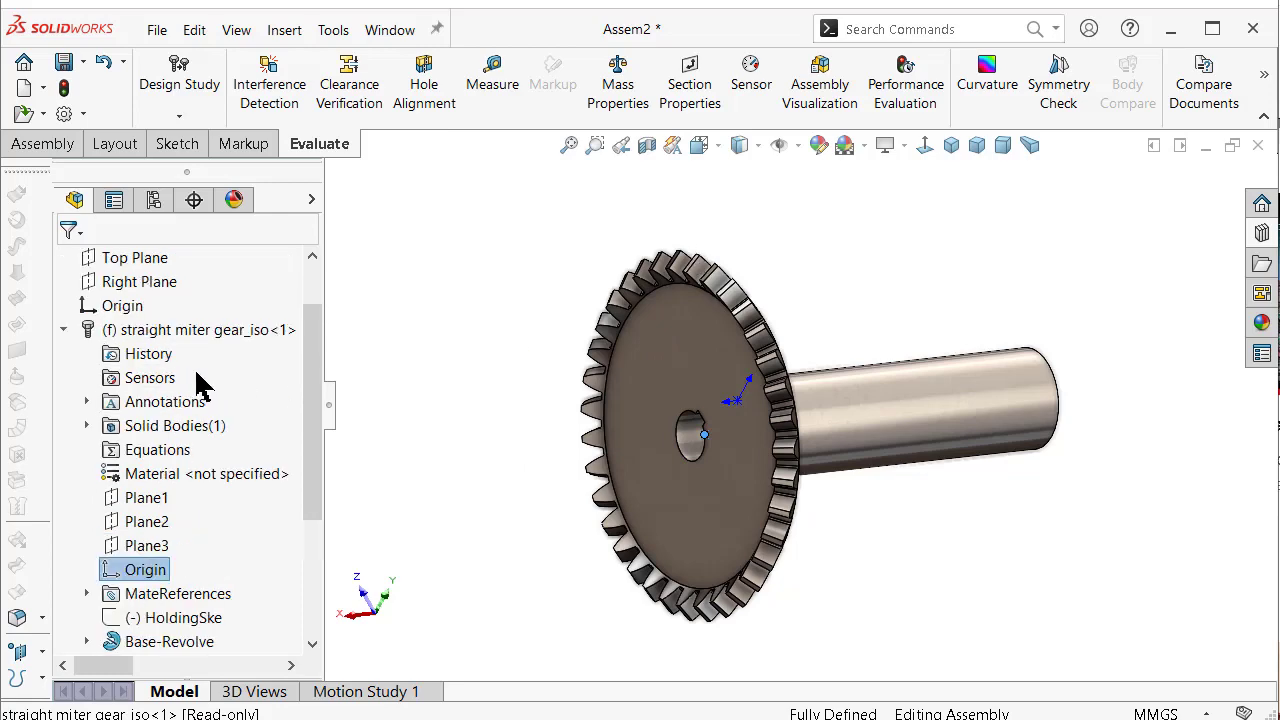
Step: Set straight miter gear_iso<1> to Float and select the assembly Origin
{"action": "right_click", "coordinate": [178, 333]}
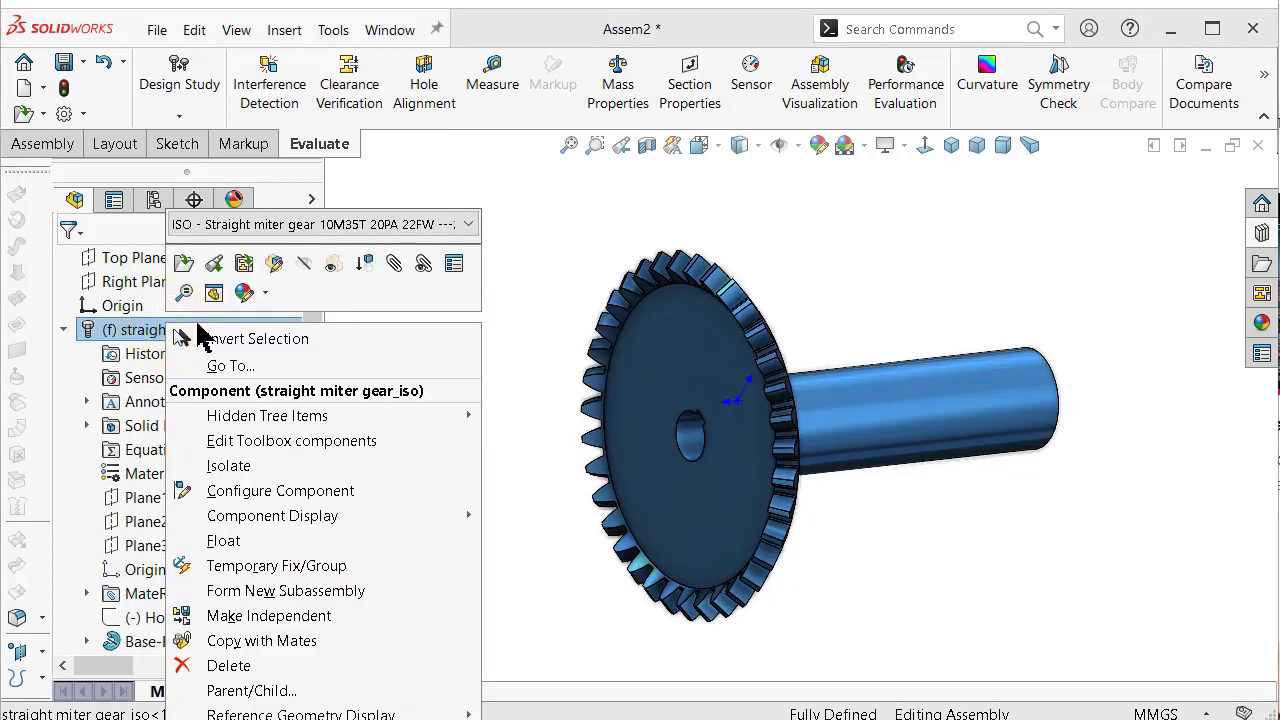
{"action": "left_click", "coordinate": [230, 540]}
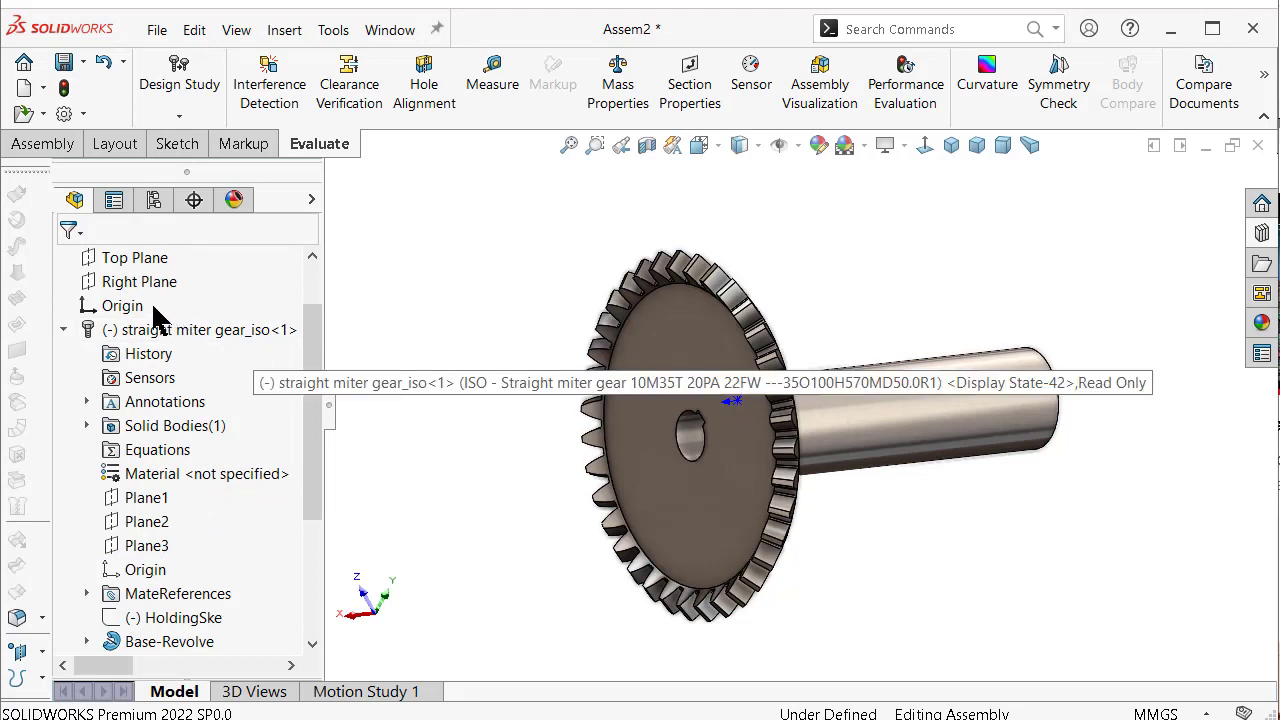
{"action": "left_click", "coordinate": [115, 305]}
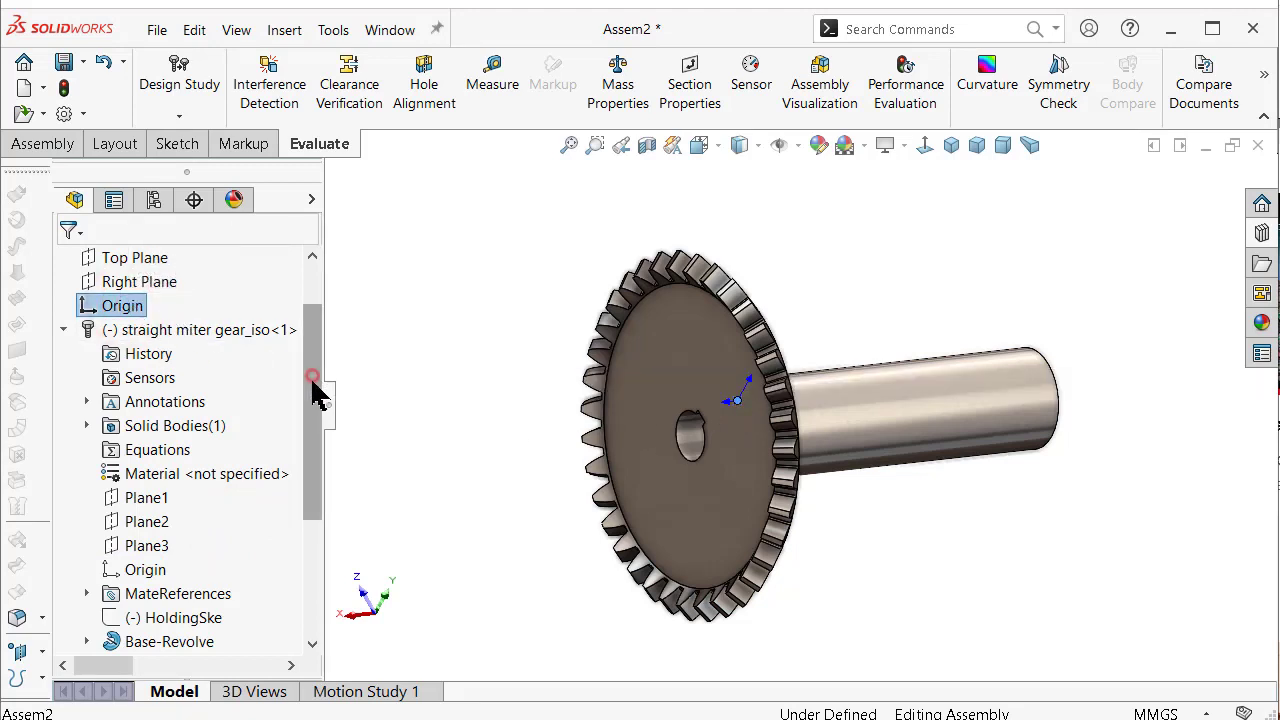
{"action": "mouse_move", "coordinate": [318, 390]}
{"action": "left_mouse_down"}
{"action": "mouse_move", "coordinate": [286, 497]}
{"action": "mouse_move", "coordinate": [285, 438]}
{"action": "mouse_move", "coordinate": [286, 457]}
{"action": "left_mouse_up"}
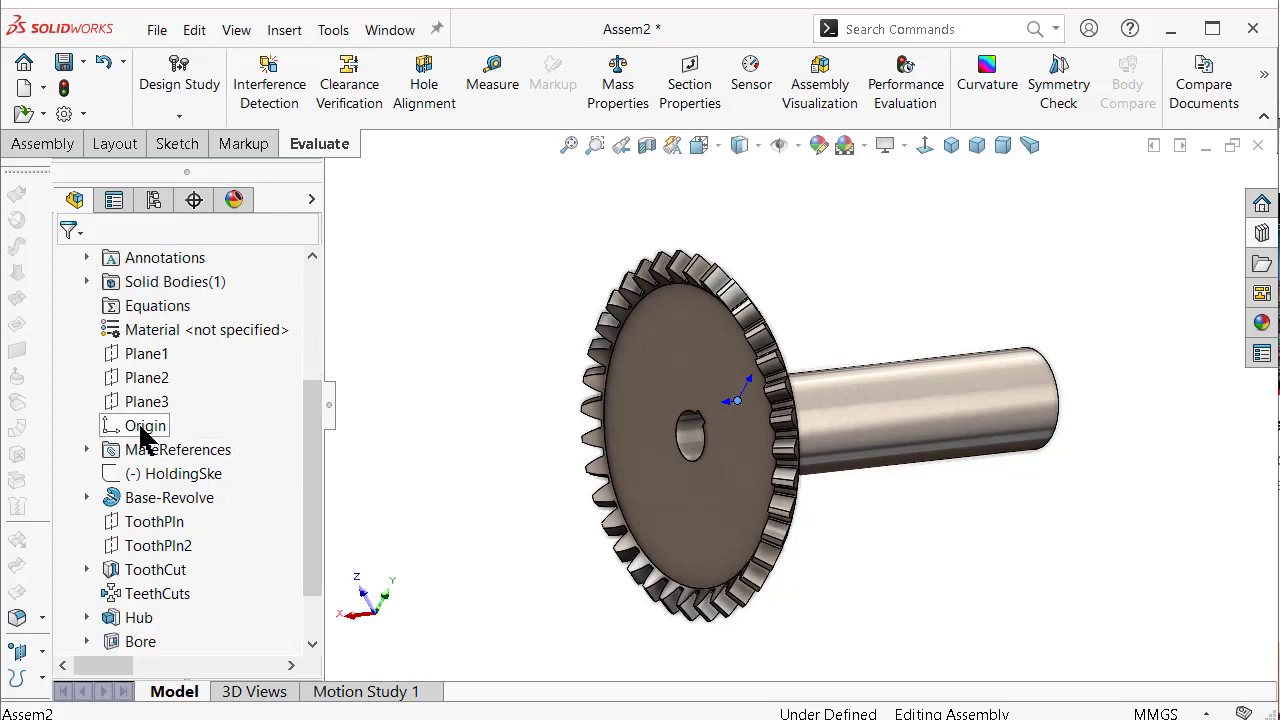
Step: Add Coincident mates: gear Origin to assembly Origin, and gear Plane1 to Front Plane
{"action": "left_click", "coordinate": [141, 425]}
{"action": "left_click", "coordinate": [161, 442]}
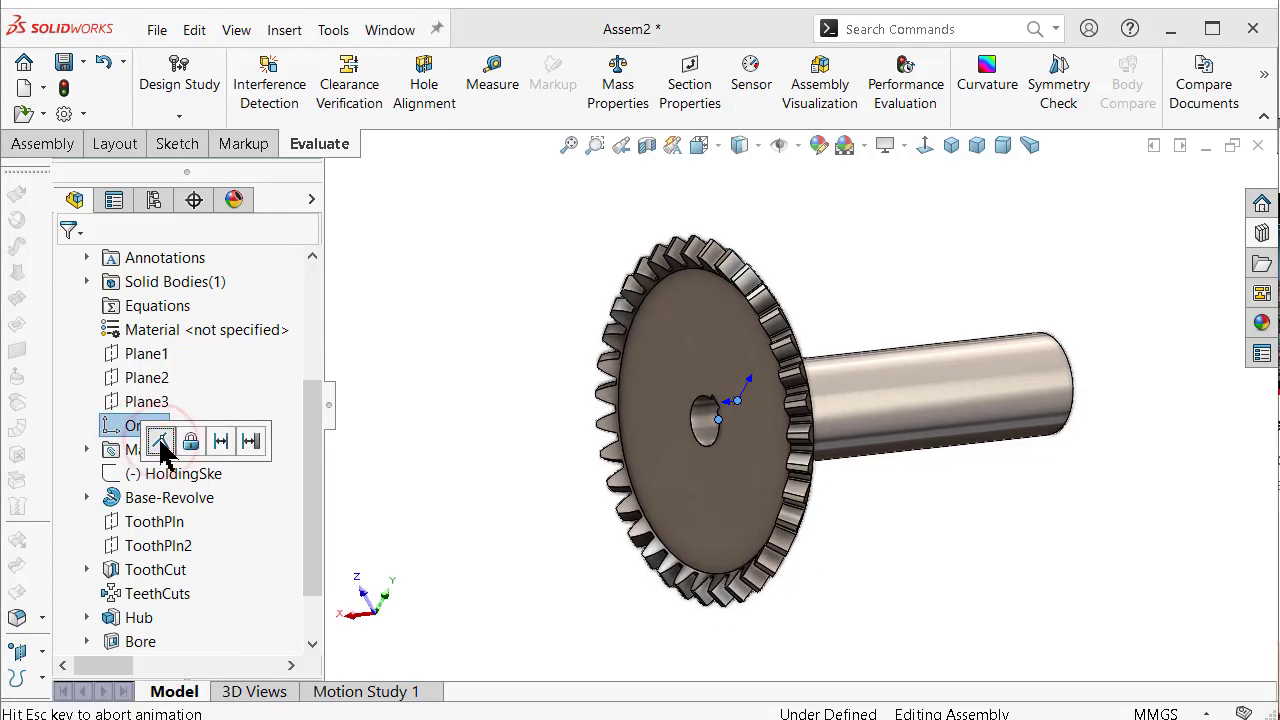
{"action": "left_click_drag", "start_coordinate": [312, 425], "coordinate": [314, 400]}
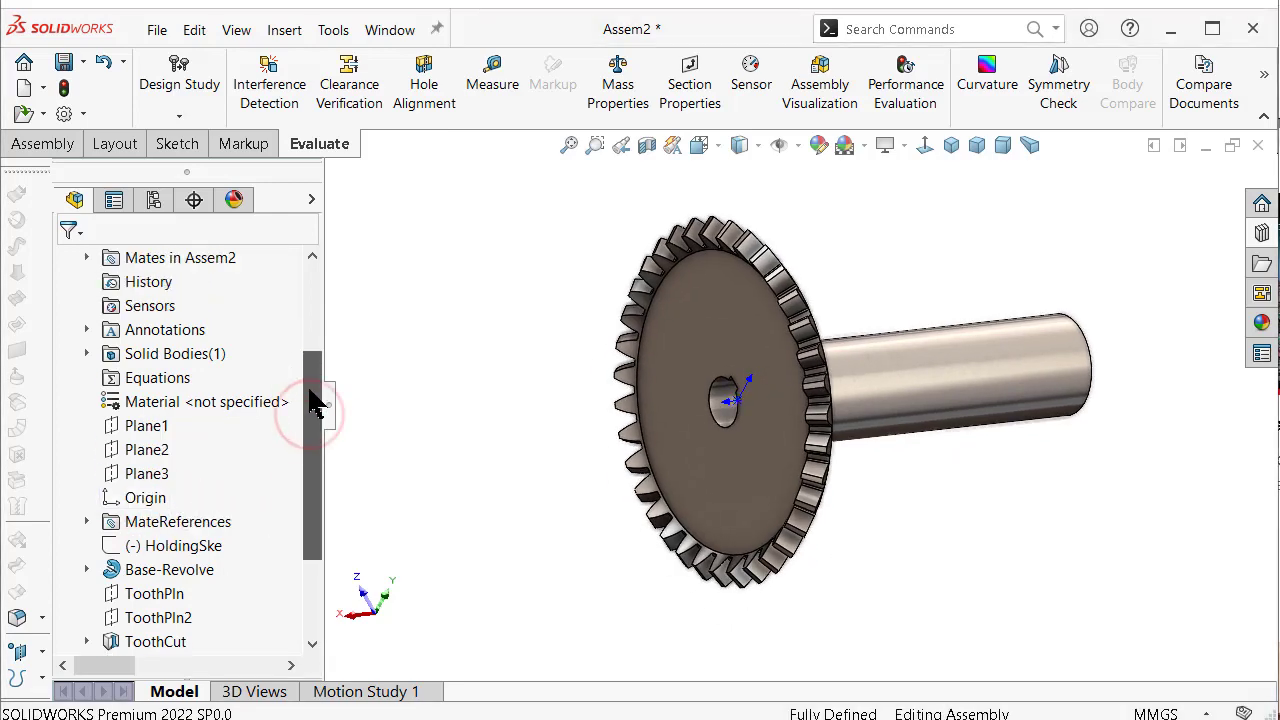
{"action": "left_click", "coordinate": [150, 428]}
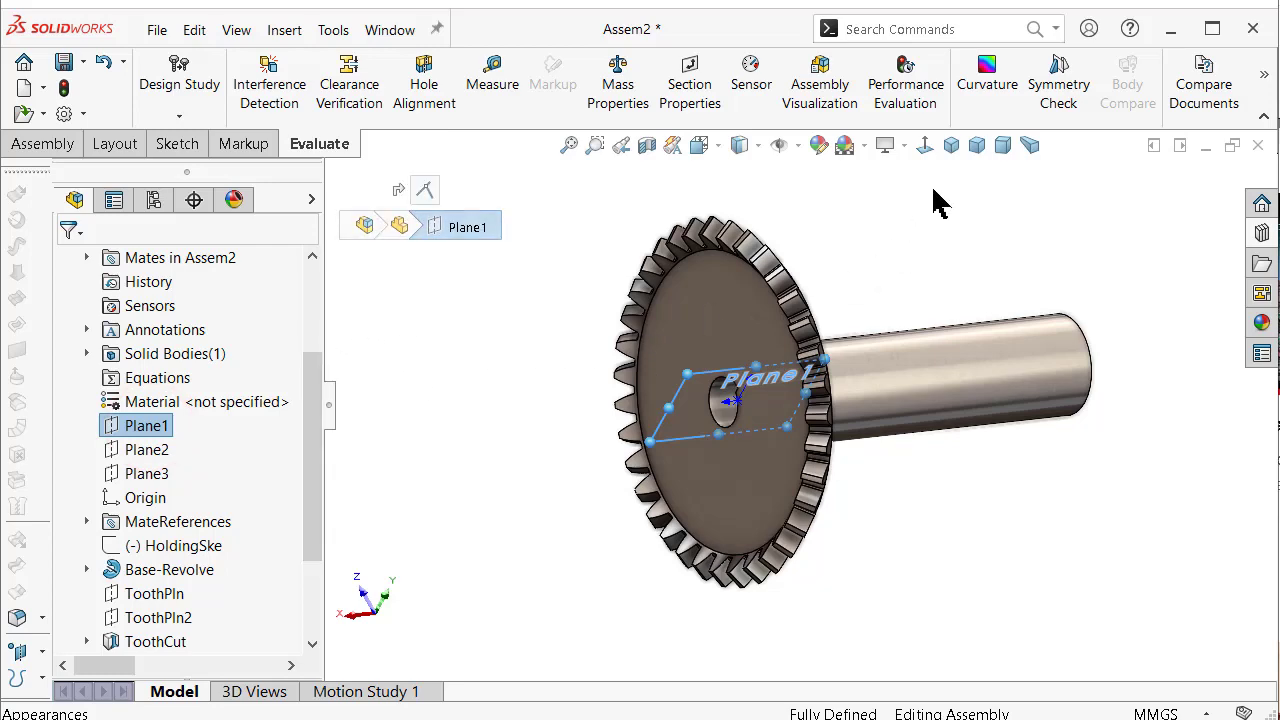
{"action": "left_click", "coordinate": [952, 147]}
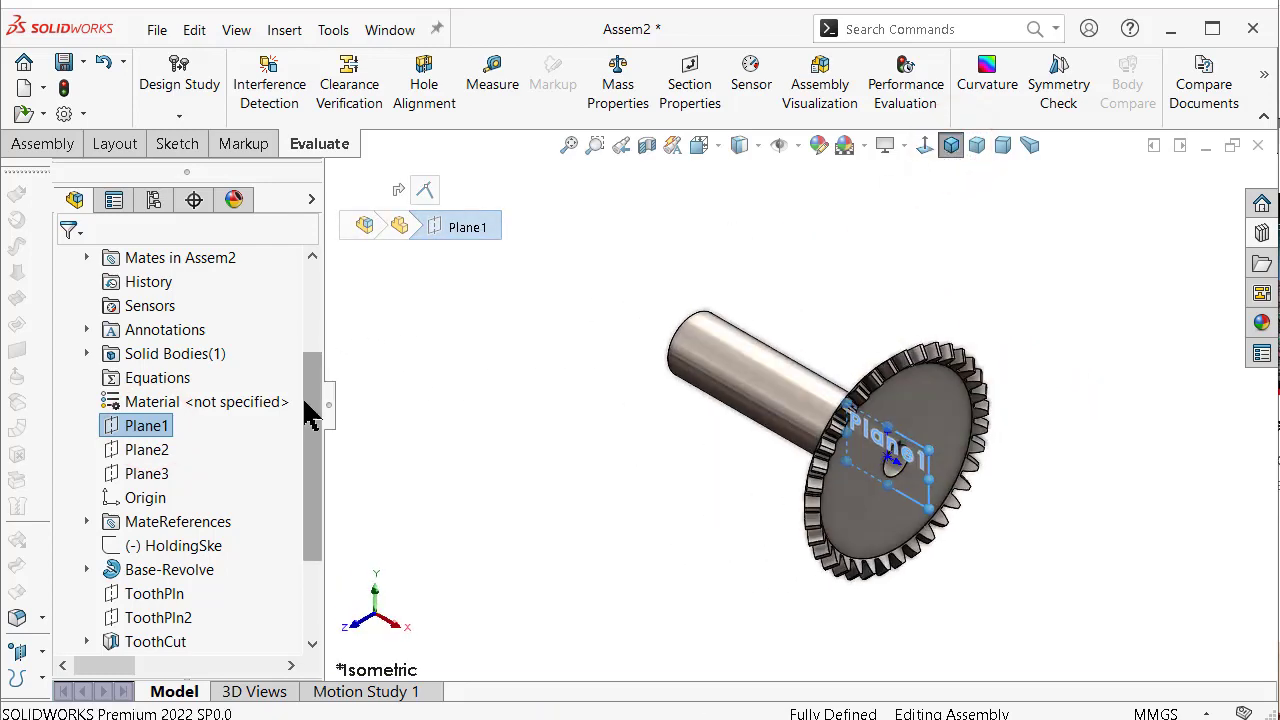
{"action": "left_click_drag", "start_coordinate": [314, 366], "coordinate": [318, 278]}
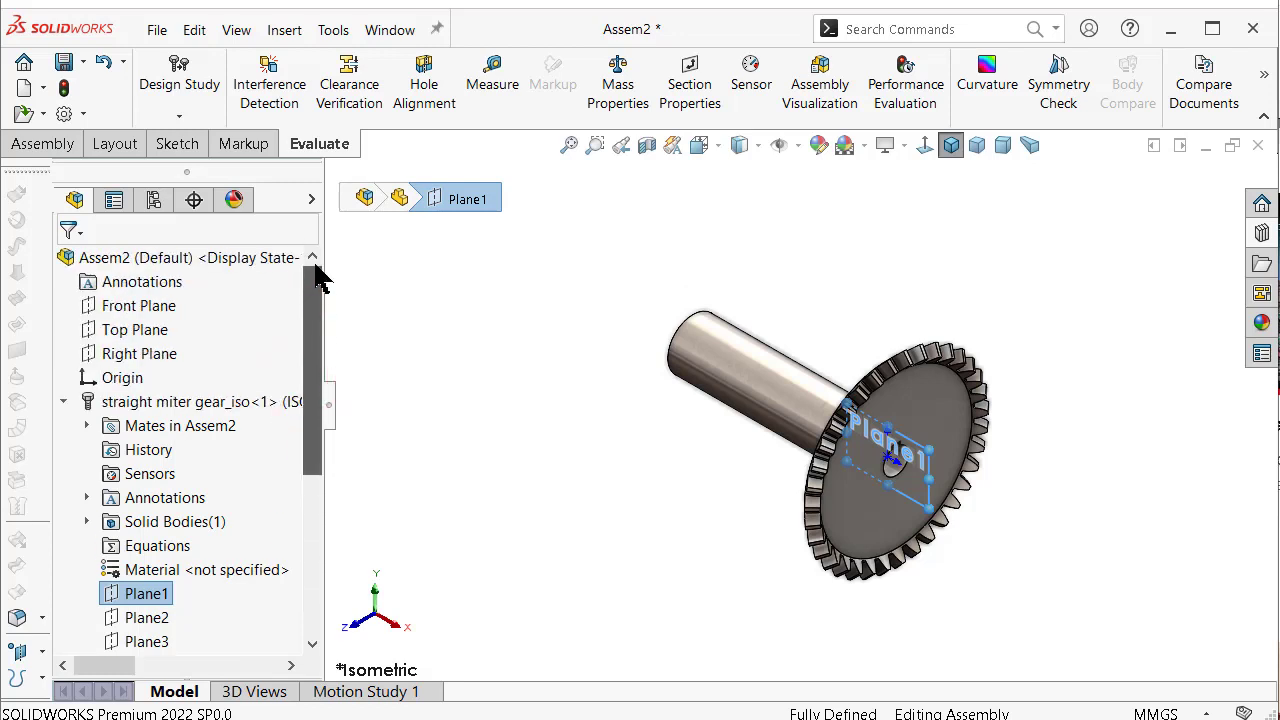
{"action": "left_click", "coordinate": [160, 313]}
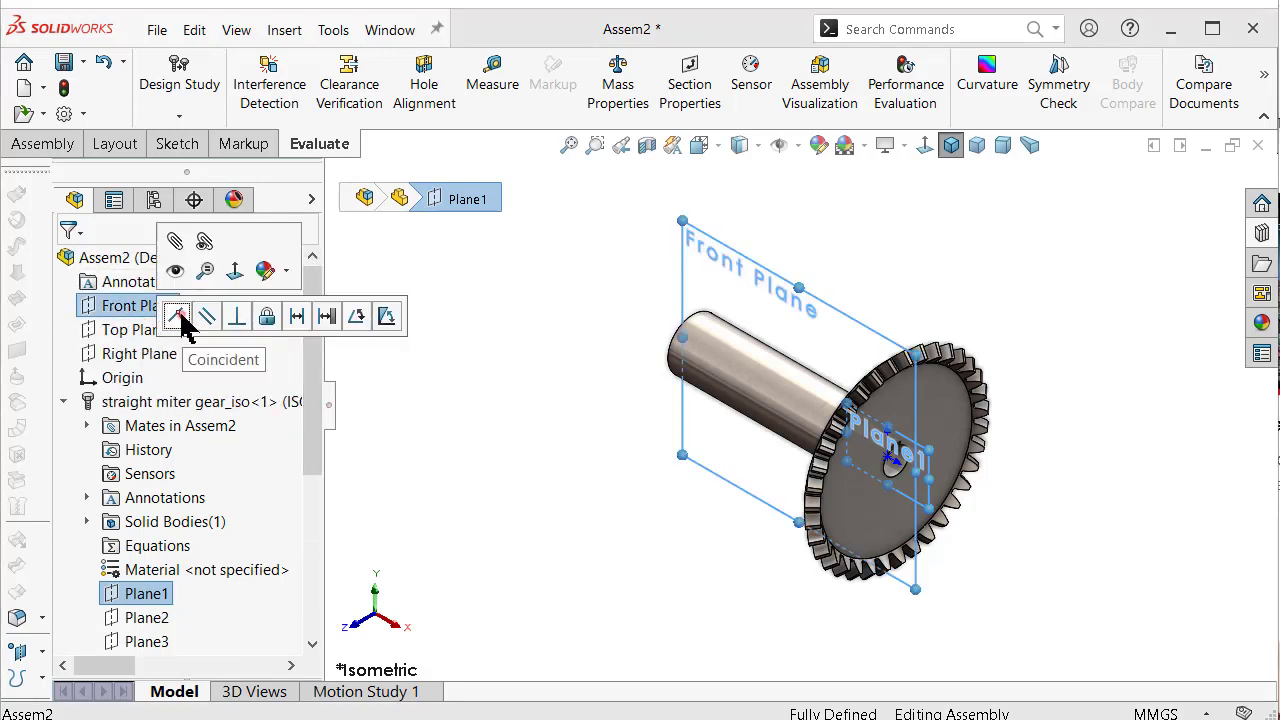
{"action": "left_click", "coordinate": [194, 322]}
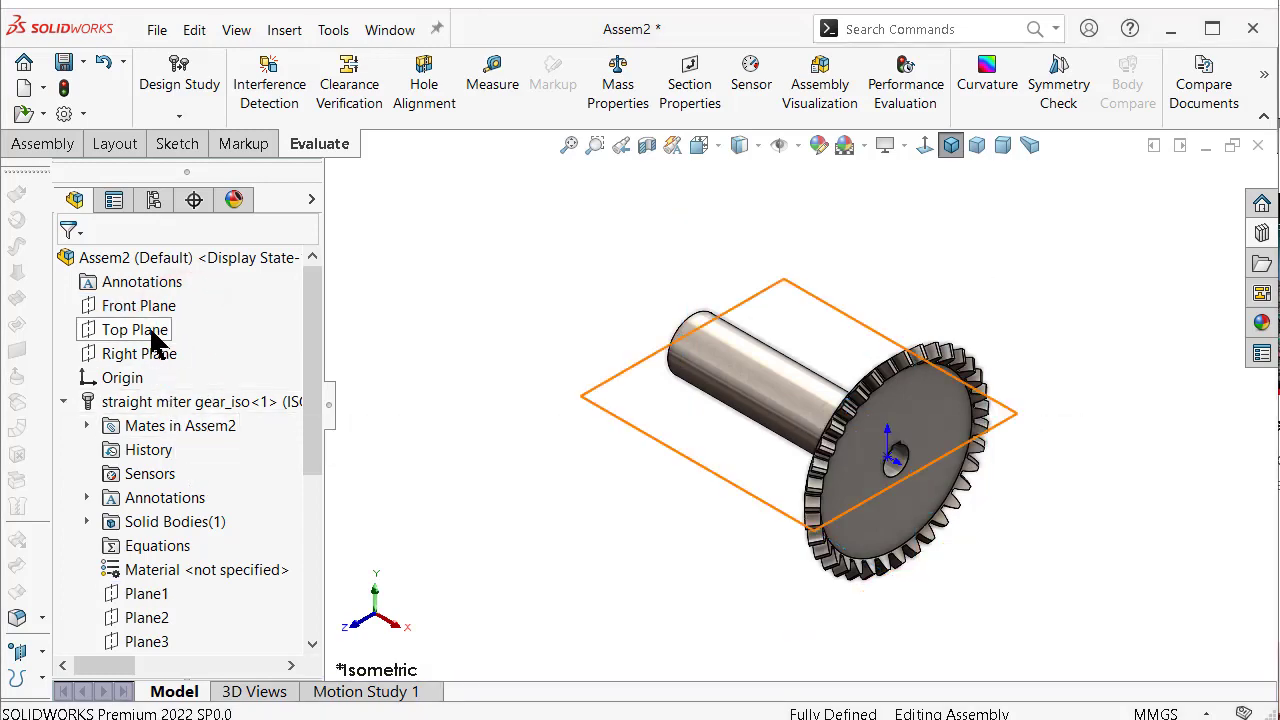
Step: Make the gear's Plane3 coincident with the assembly Right Plane
{"action": "left_click", "coordinate": [152, 335]}
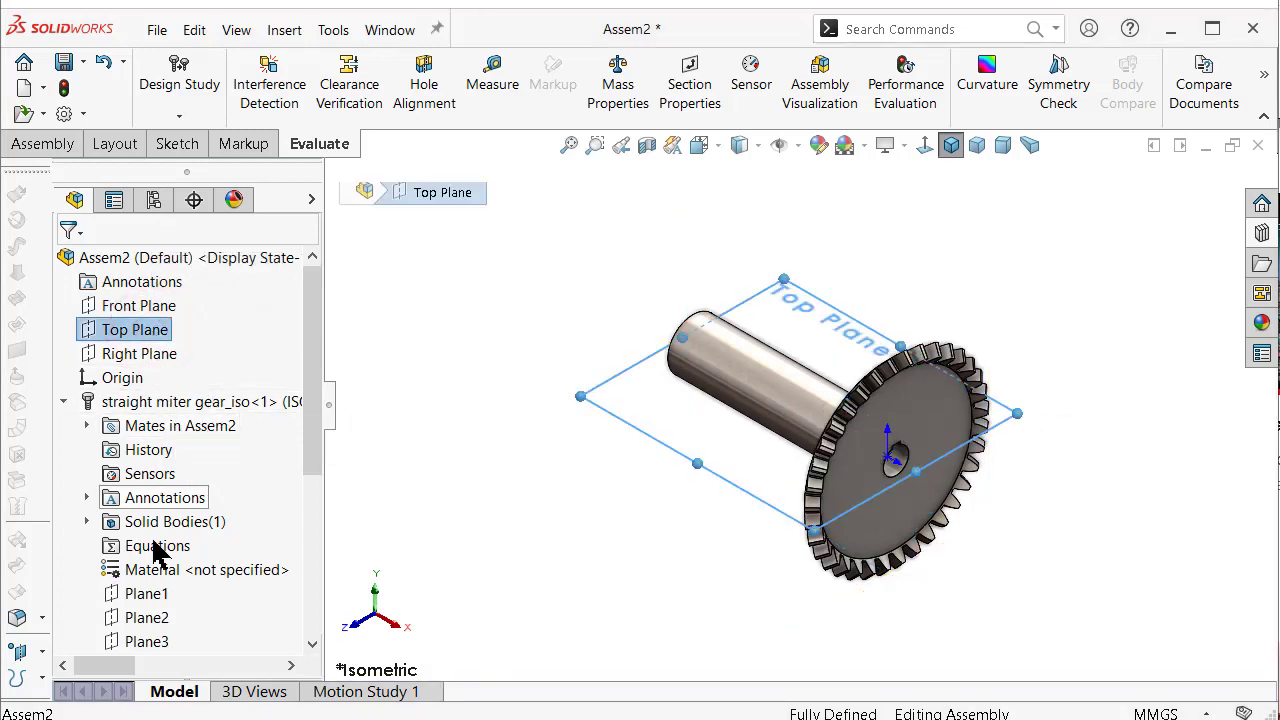
{"action": "left_click", "coordinate": [158, 617], "text": "ctrl"}
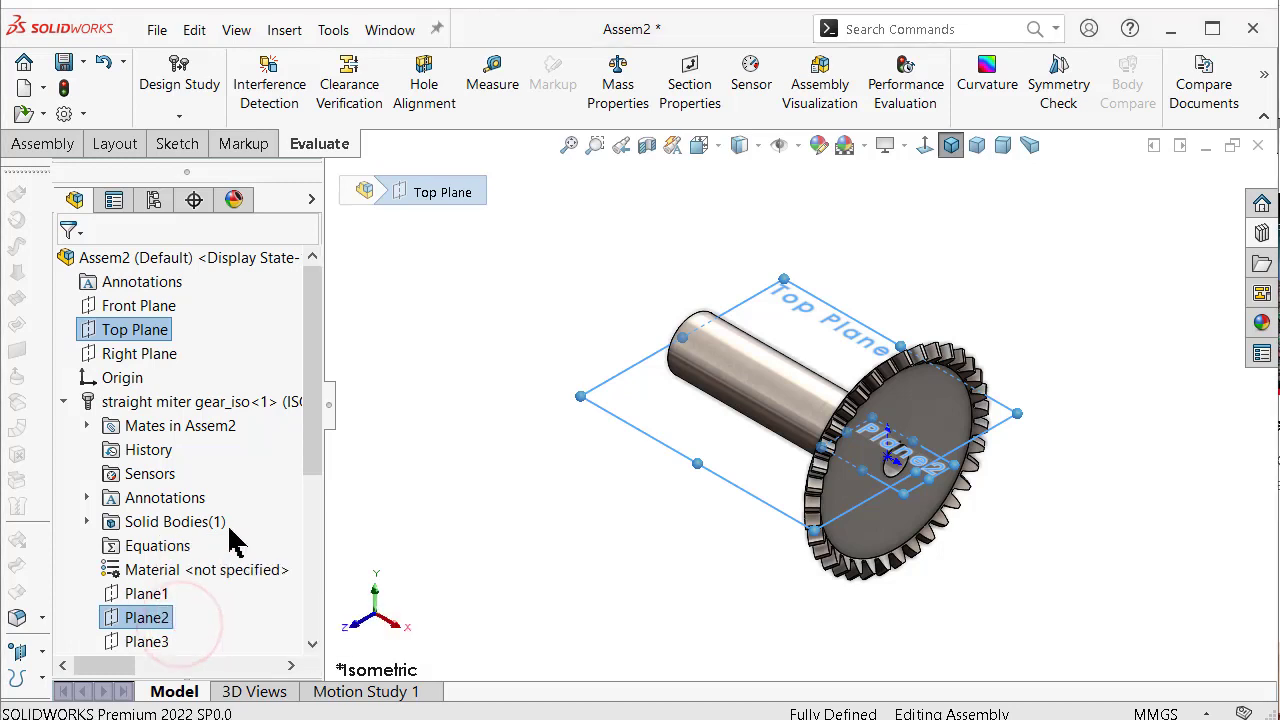
{"action": "key", "text": "Escape"}
{"action": "left_click", "coordinate": [139, 354]}
{"action": "left_click_drag", "start_coordinate": [308, 402], "coordinate": [318, 462]}
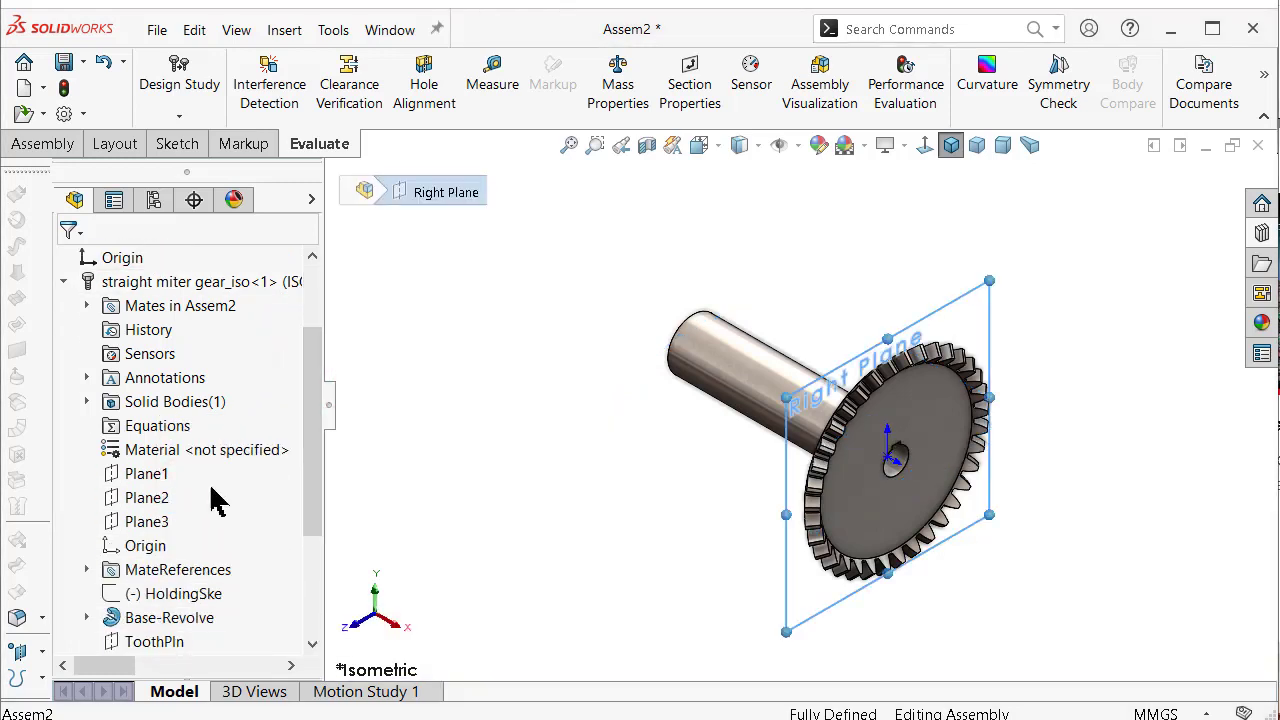
{"action": "left_click", "coordinate": [145, 522], "text": "ctrl"}
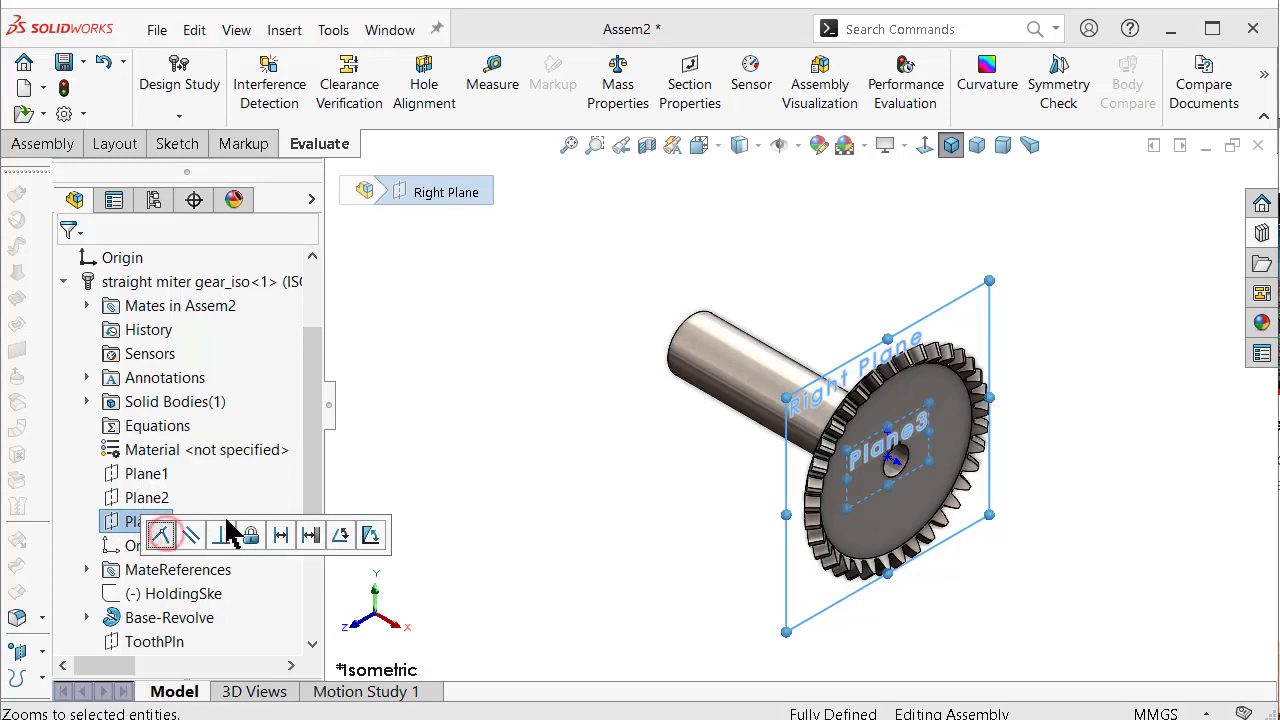
{"action": "left_click", "coordinate": [468, 388]}
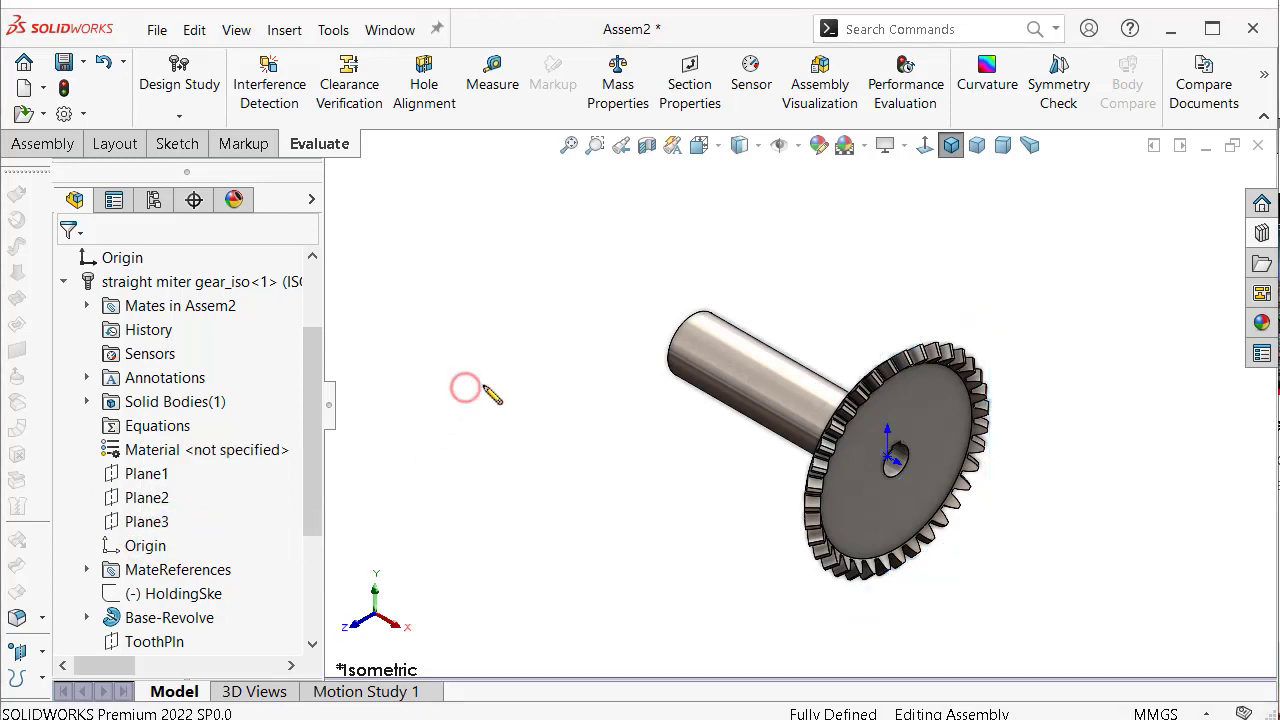
Step: Hide the origins in the view and collapse the gear component in the tree
{"action": "left_click", "coordinate": [797, 145]}
{"action": "left_click", "coordinate": [781, 231]}
{"action": "left_click", "coordinate": [711, 274]}
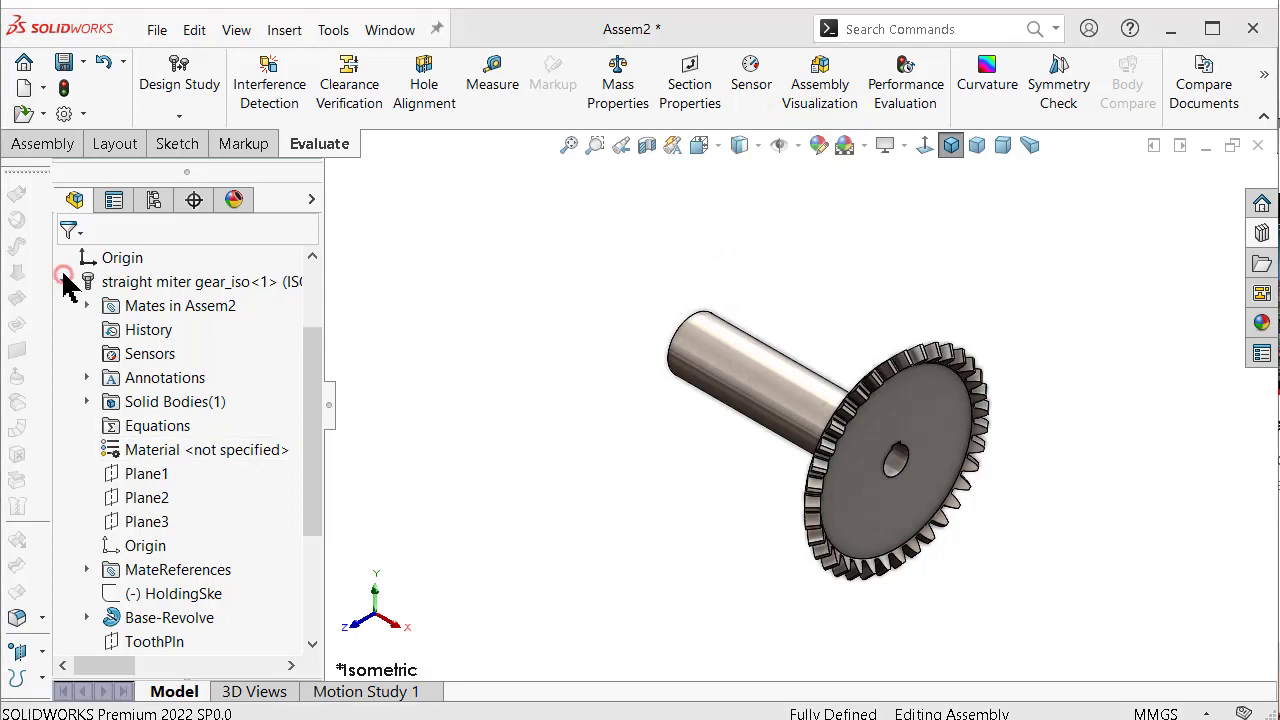
{"action": "left_click", "coordinate": [64, 280]}
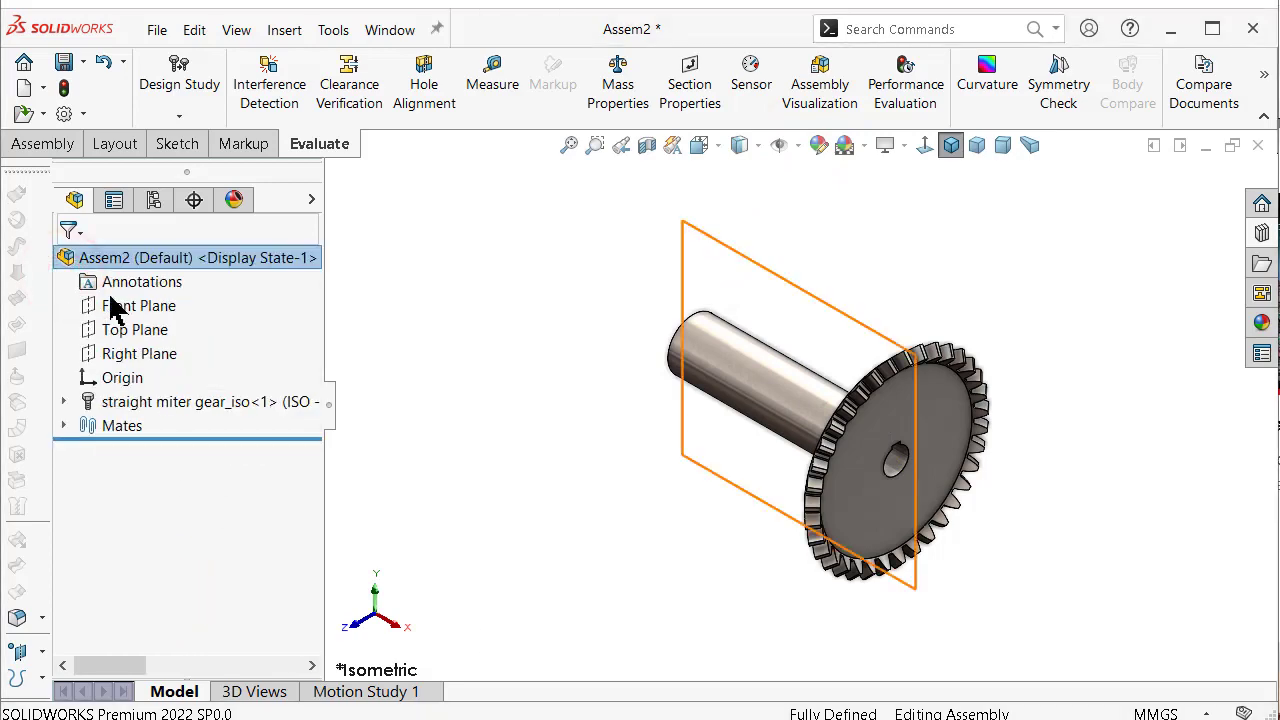
Step: Start Save As for the model and choose SOLIDWORKS Part as the file type
{"action": "left_click", "coordinate": [970, 147]}
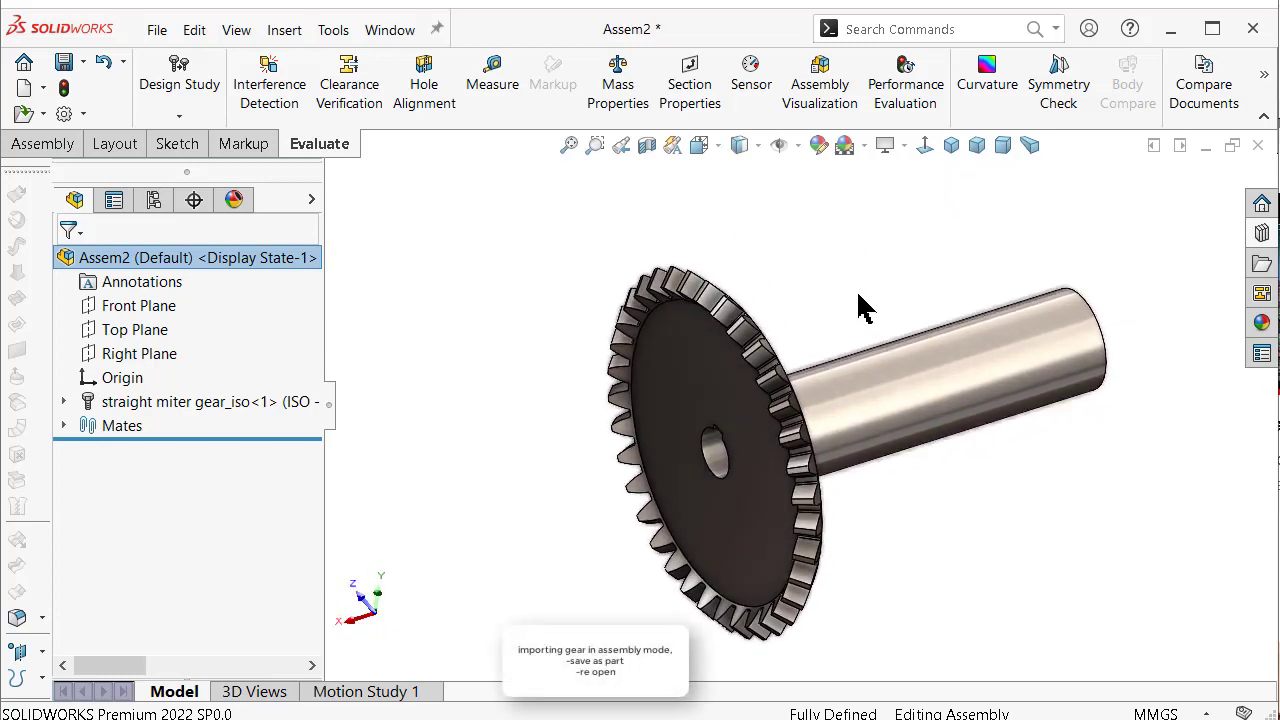
{"action": "left_click", "coordinate": [83, 62]}
{"action": "left_click", "coordinate": [150, 116]}
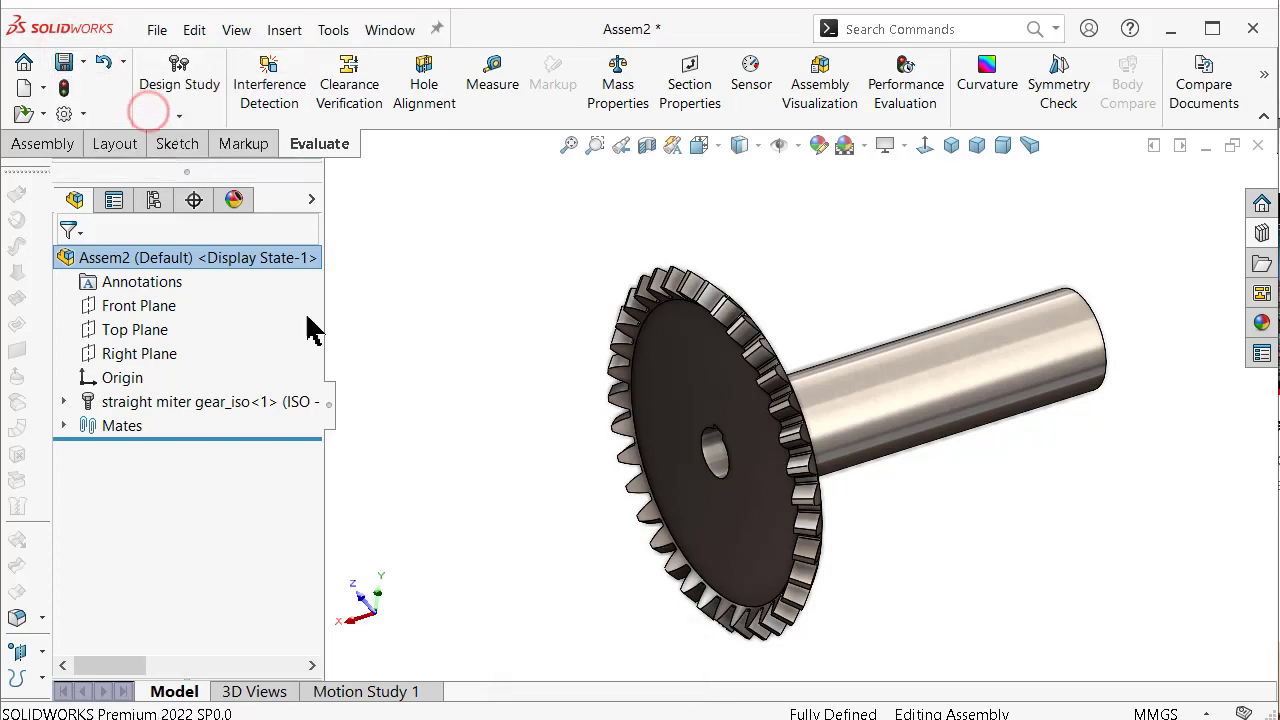
{"action": "left_click", "coordinate": [533, 248]}
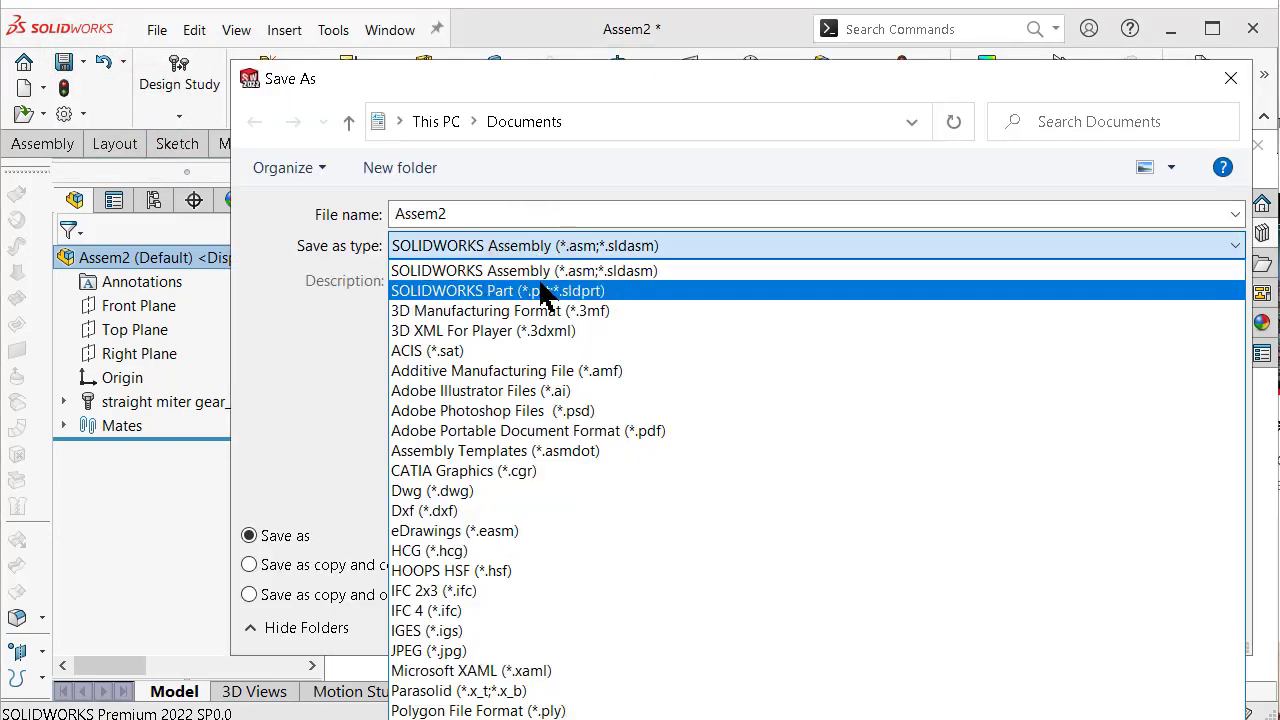
{"action": "left_click", "coordinate": [543, 290]}
Step: Save the part as 'output_shaft' in Documents and close the Assem2 window
{"action": "left_click", "coordinate": [471, 212]}
{"action": "key", "text": "BackSpace"}
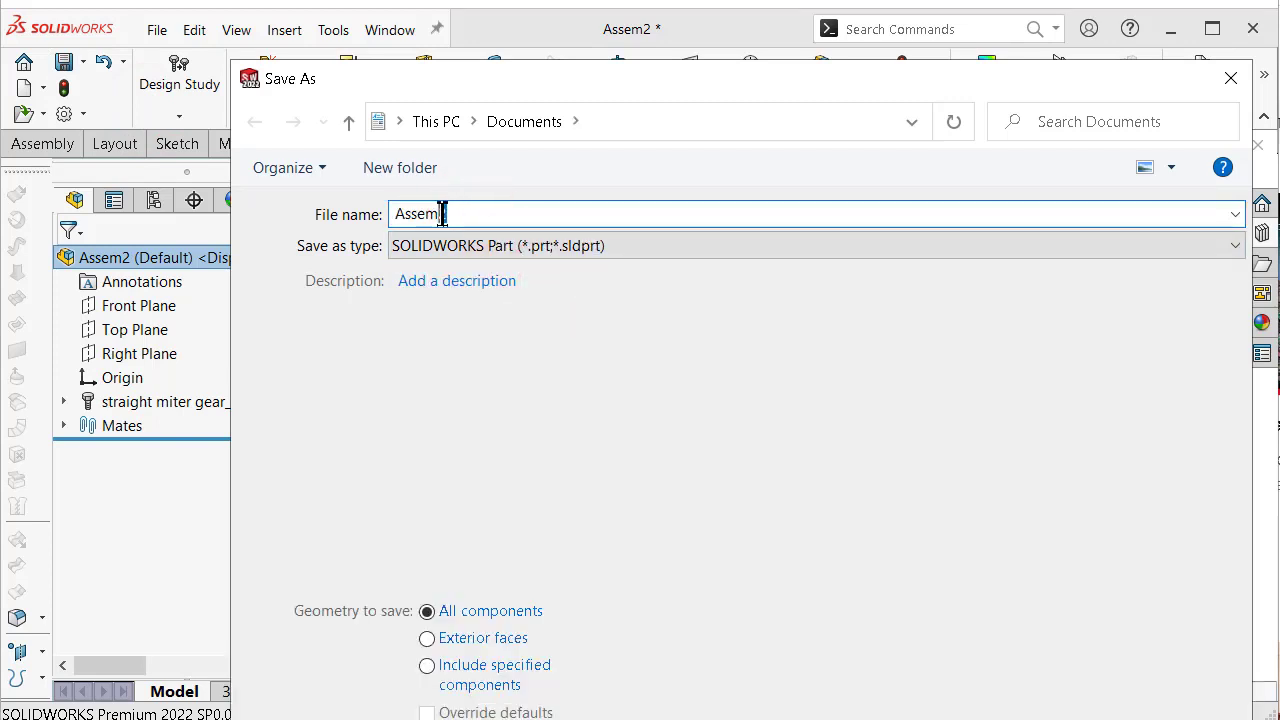
{"action": "key", "text": "BackSpace"}
{"action": "key", "text": "BackSpace"}
{"action": "key", "text": "BackSpace"}
{"action": "type", "text": "output"}
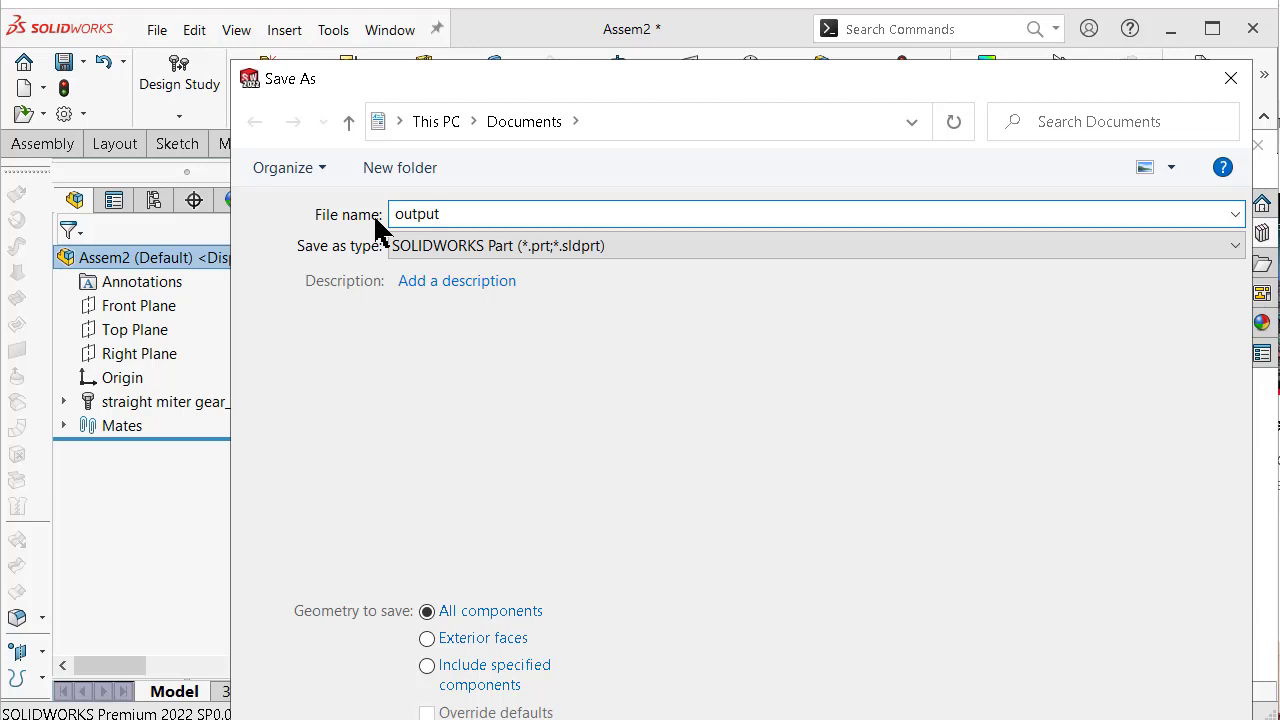
{"action": "type", "text": "_shaft"}
{"action": "left_click_drag", "start_coordinate": [749, 63], "coordinate": [720, 0]}
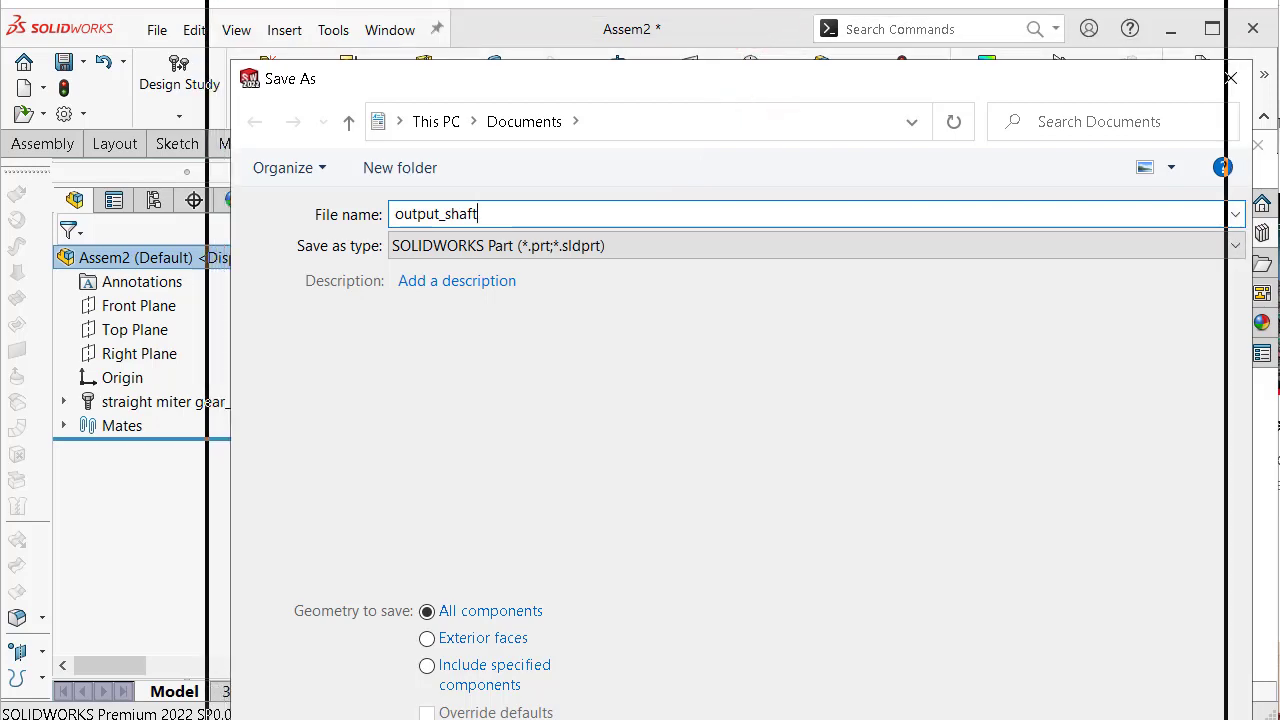
{"action": "left_click", "coordinate": [1020, 692]}
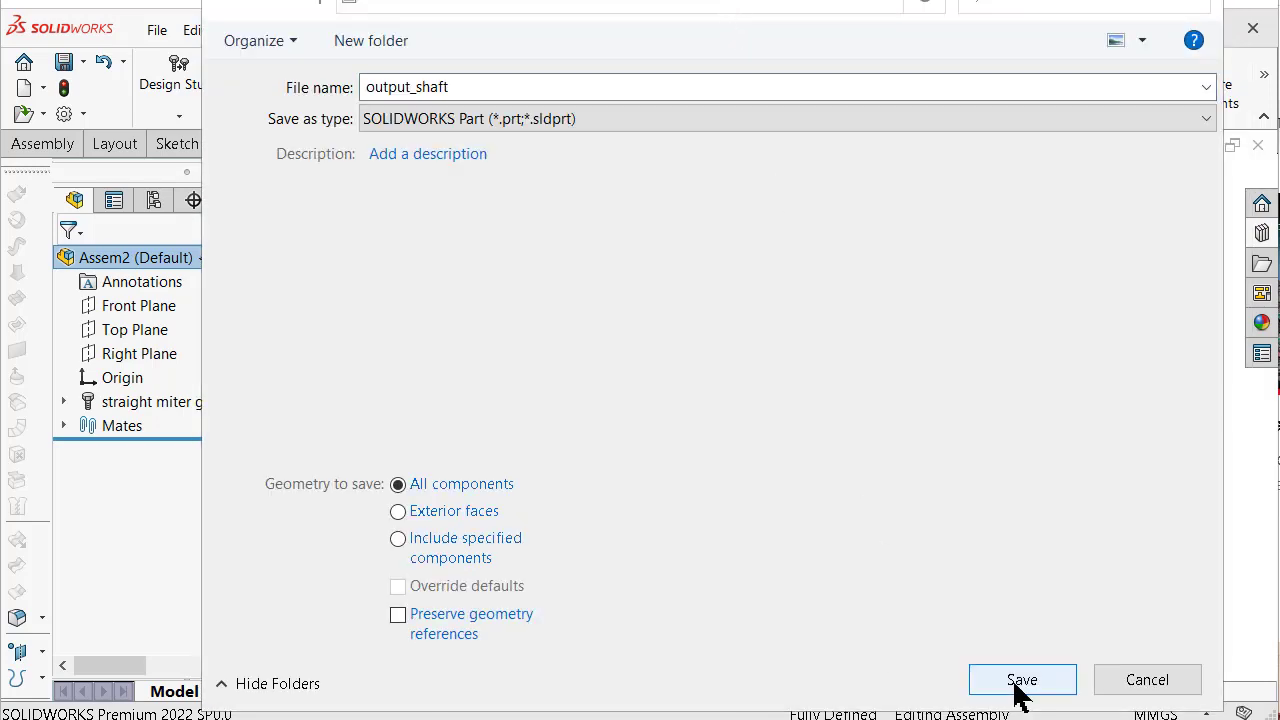
{"action": "left_click", "coordinate": [1022, 680]}
{"action": "left_click", "coordinate": [1257, 146]}
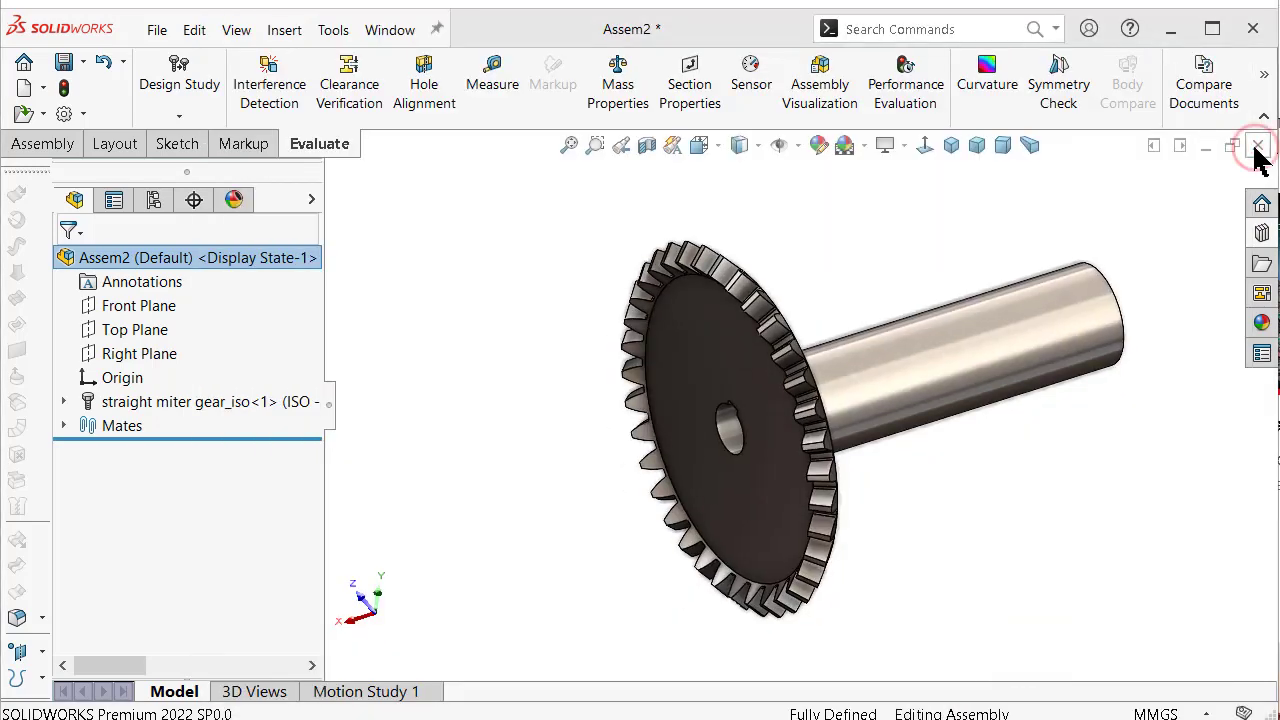
Step: Dismiss the save prompt and start a sketch on output_shaft's Top plane, viewed Normal To
{"action": "left_click", "coordinate": [620, 484]}
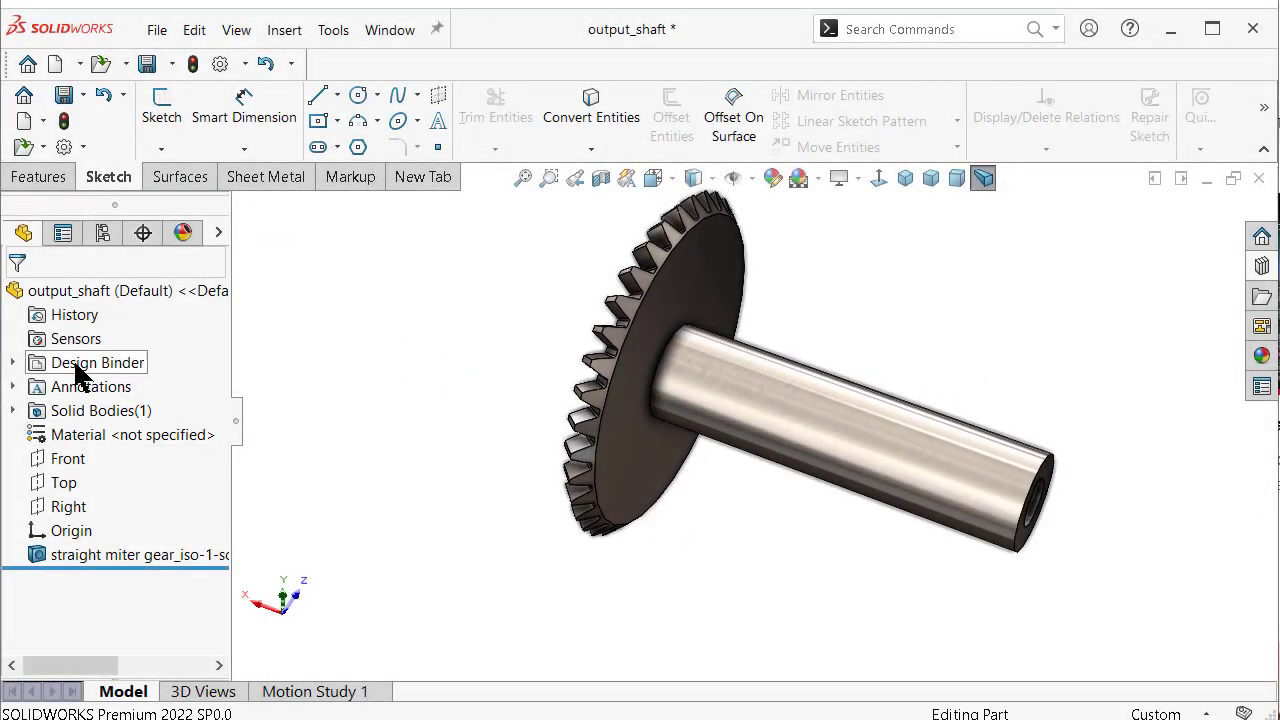
{"action": "middle_click_drag", "start_coordinate": [737, 423], "coordinate": [740, 425]}
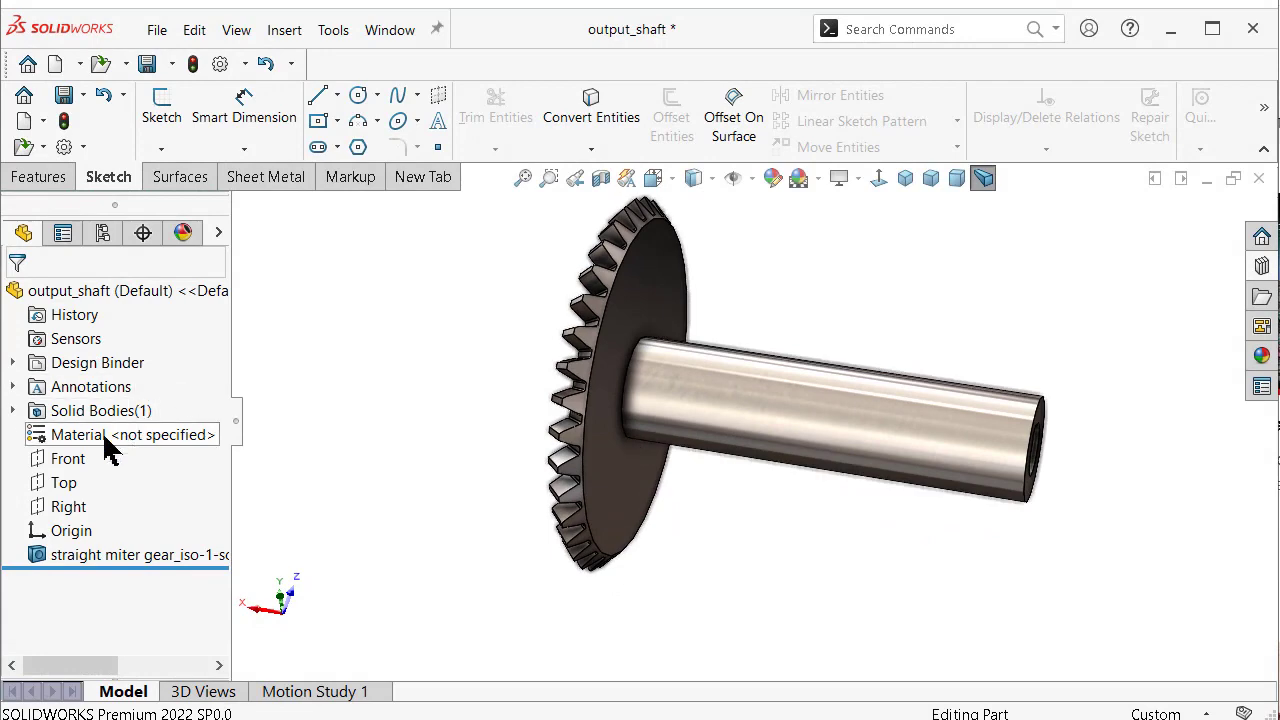
{"action": "left_click", "coordinate": [62, 488]}
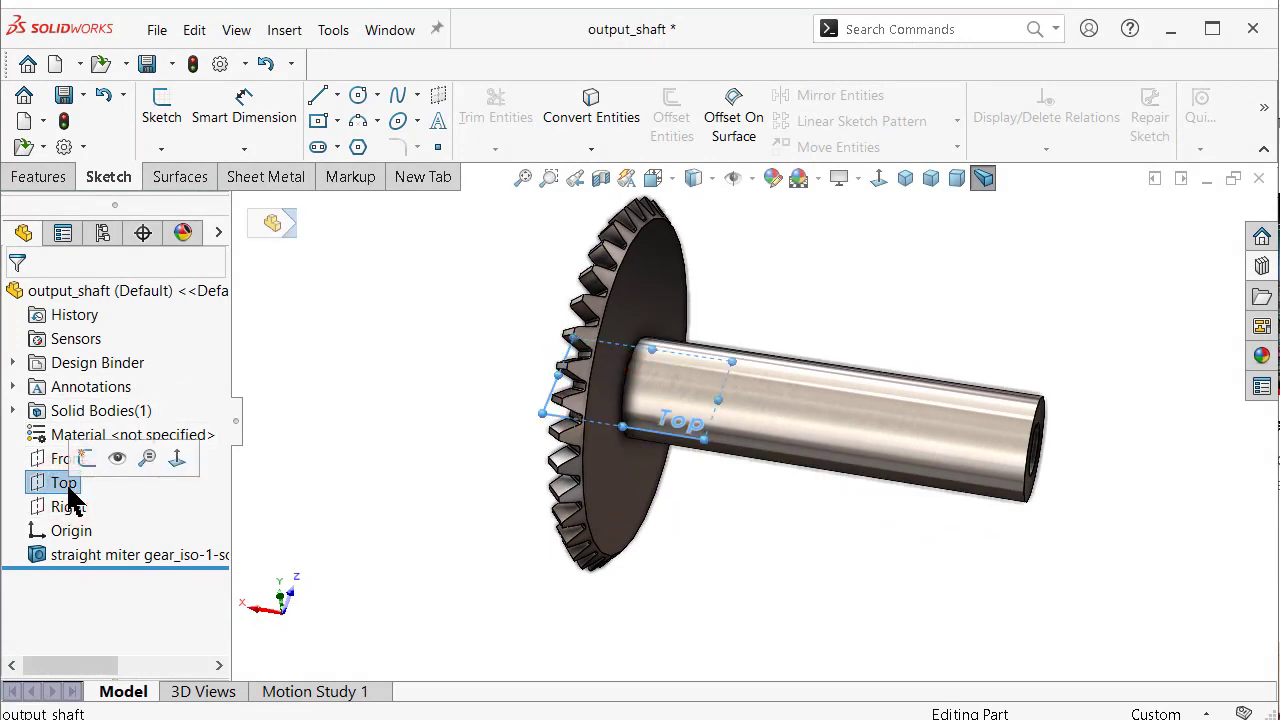
{"action": "middle_click_drag", "start_coordinate": [490, 400], "coordinate": [440, 380]}
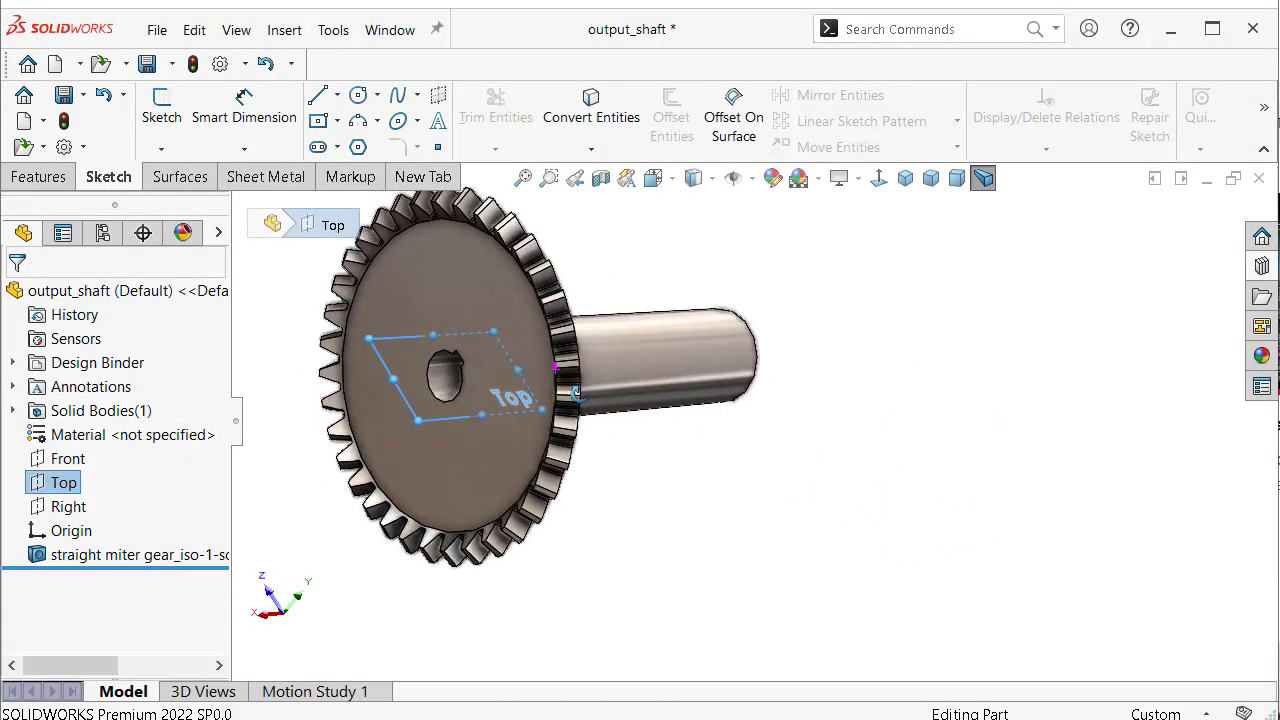
{"action": "left_click", "coordinate": [340, 452]}
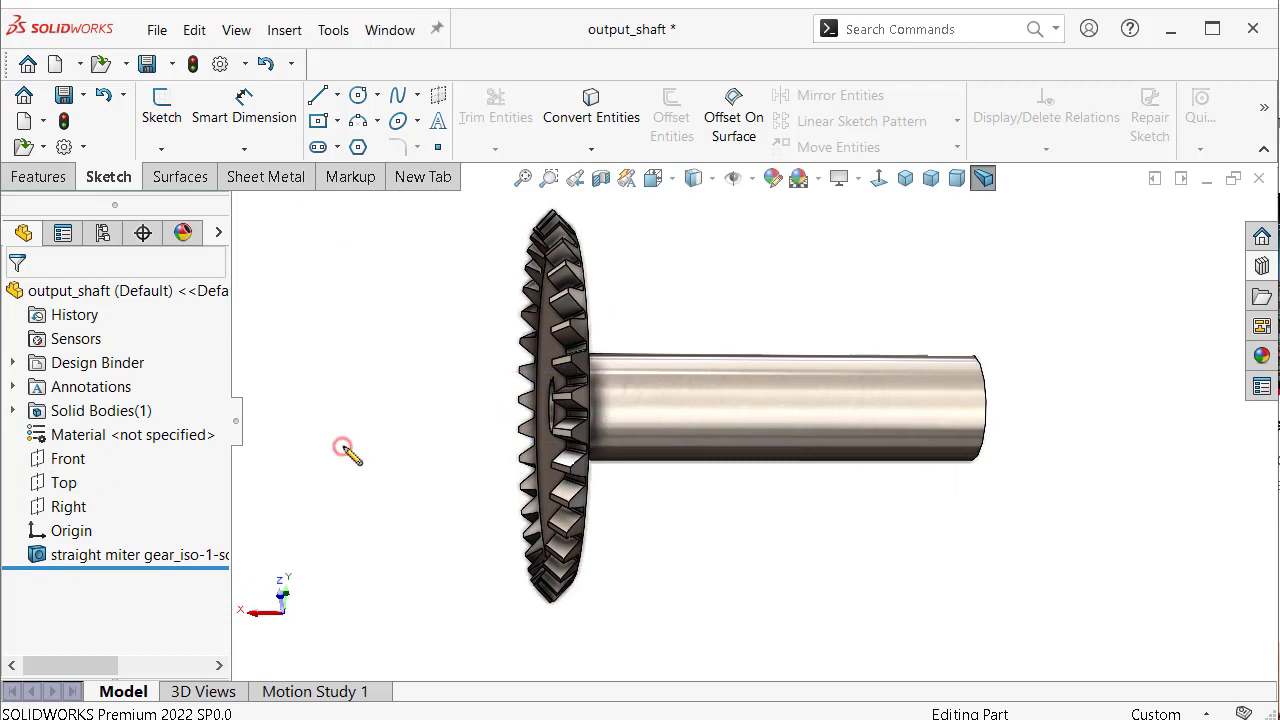
{"action": "left_click", "coordinate": [58, 486]}
{"action": "left_click", "coordinate": [68, 451]}
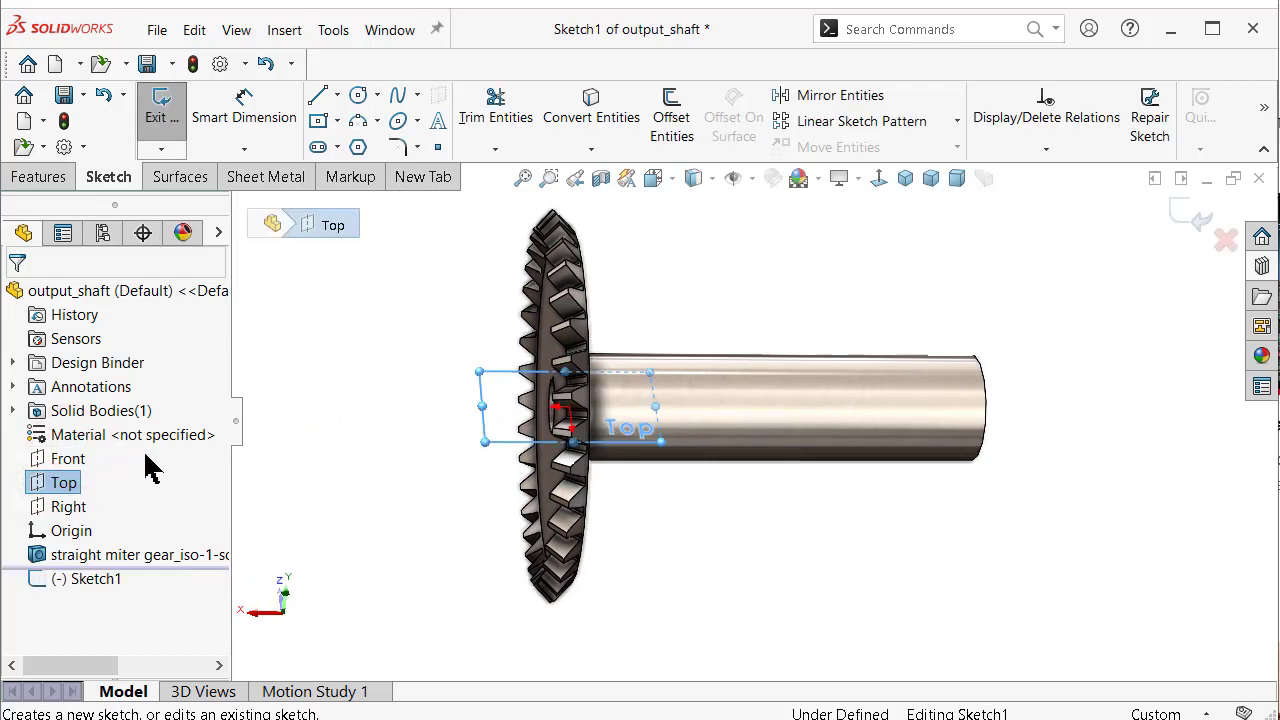
{"action": "left_click", "coordinate": [878, 178]}
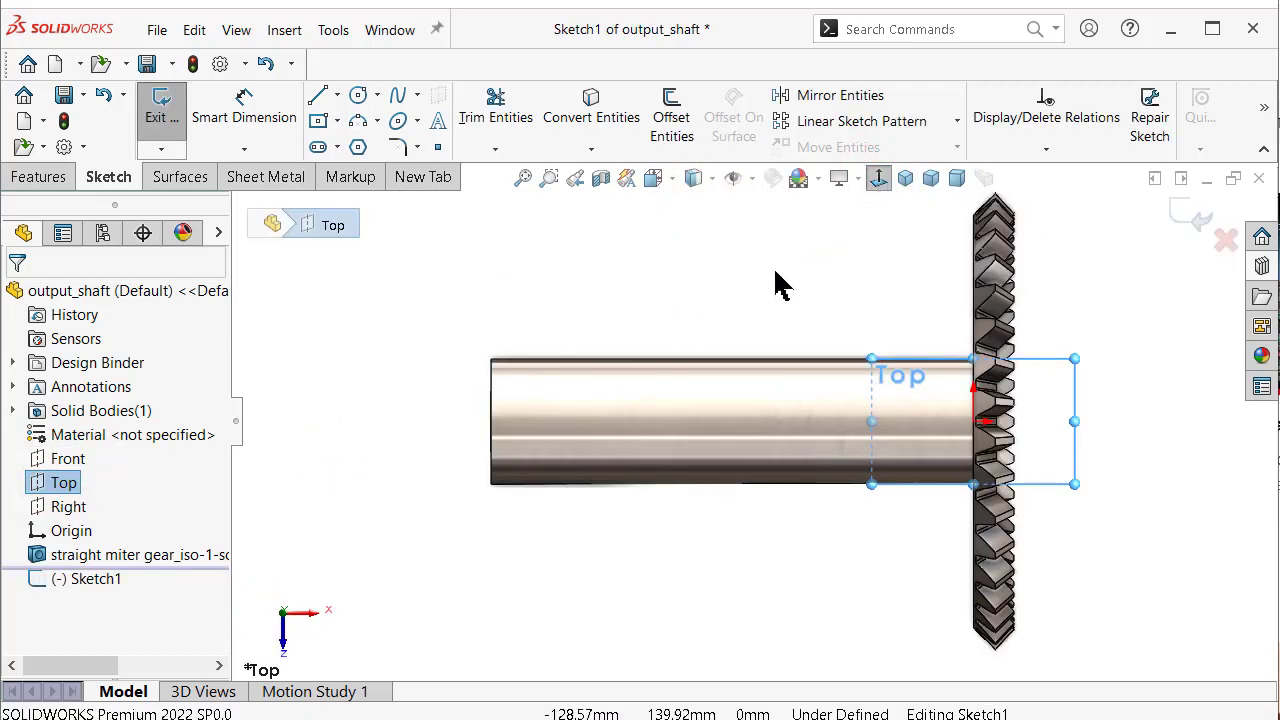
Step: Draw a centerline from the origin to the shaft's left end along its axis
{"action": "left_click", "coordinate": [338, 95]}
{"action": "left_click", "coordinate": [340, 143]}
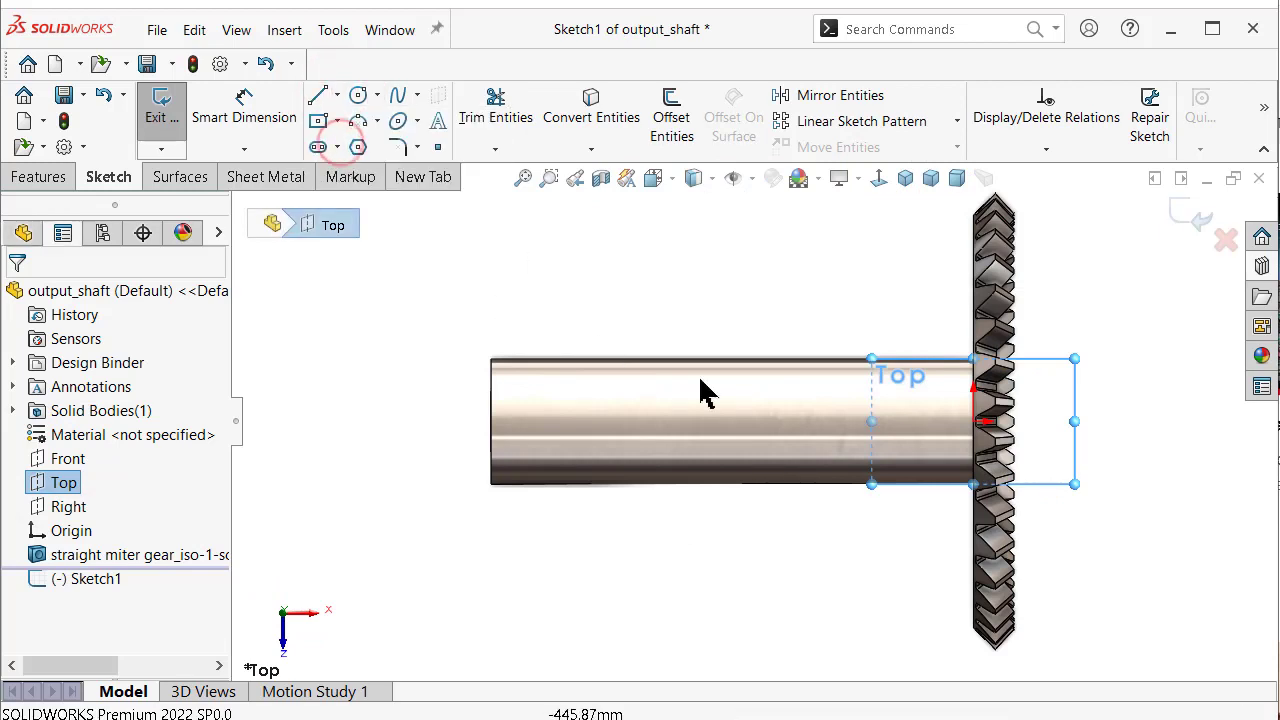
{"action": "left_click", "coordinate": [983, 421]}
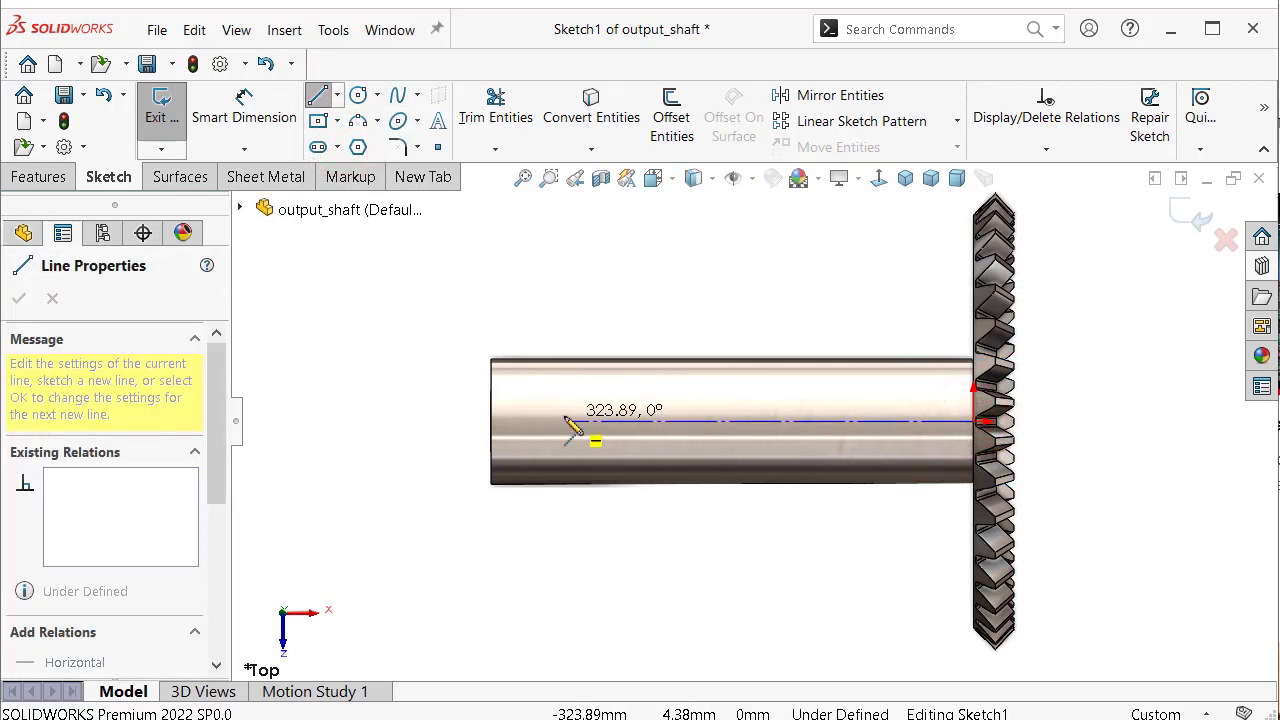
{"action": "left_click", "coordinate": [491, 421]}
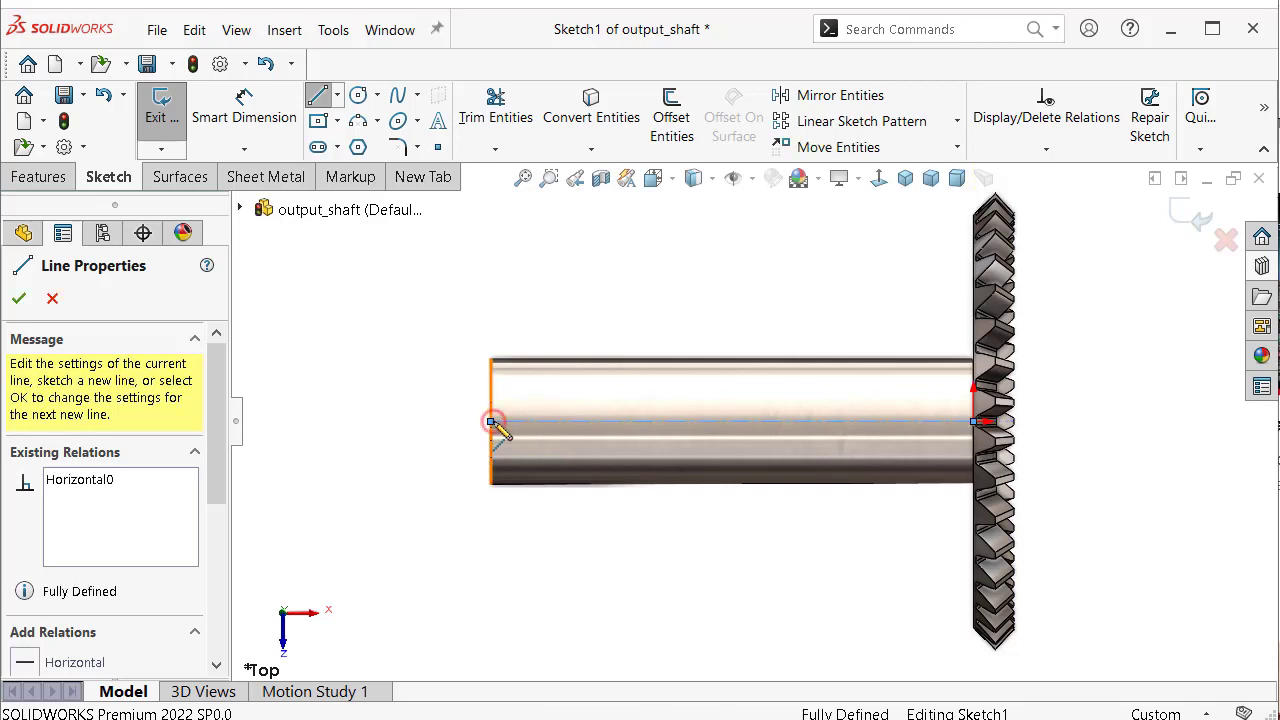
{"action": "key", "text": "Escape"}
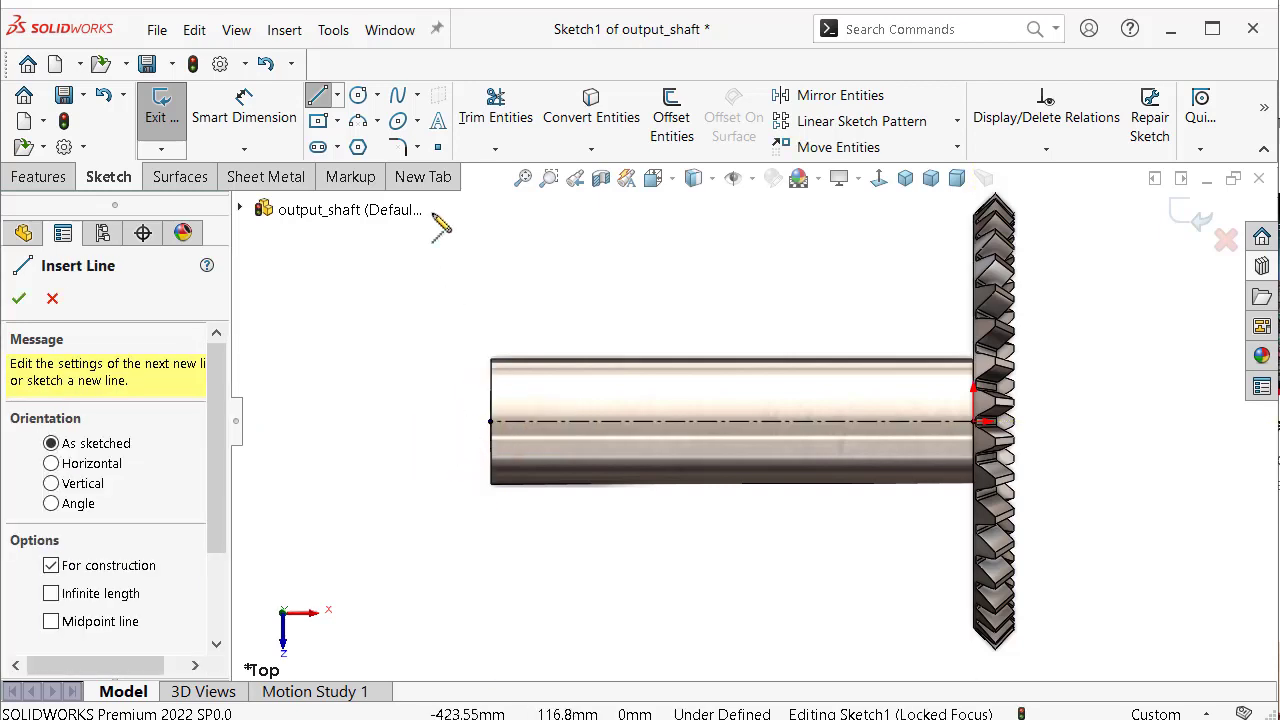
{"action": "left_click", "coordinate": [438, 120]}
Step: Enter the text OUTPUT on the centerline (Line1), center-aligned and flipped to read correctly
{"action": "left_click", "coordinate": [556, 421]}
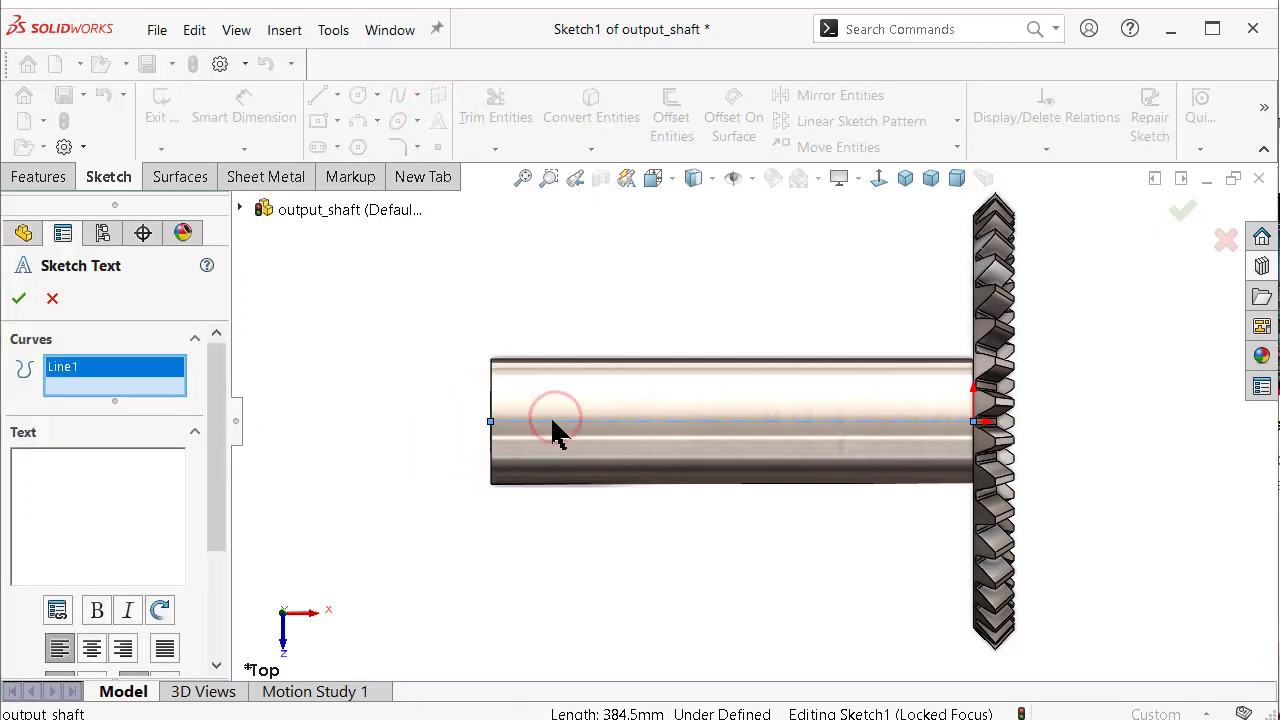
{"action": "left_click", "coordinate": [160, 479]}
{"action": "type", "text": "OUTPUT"}
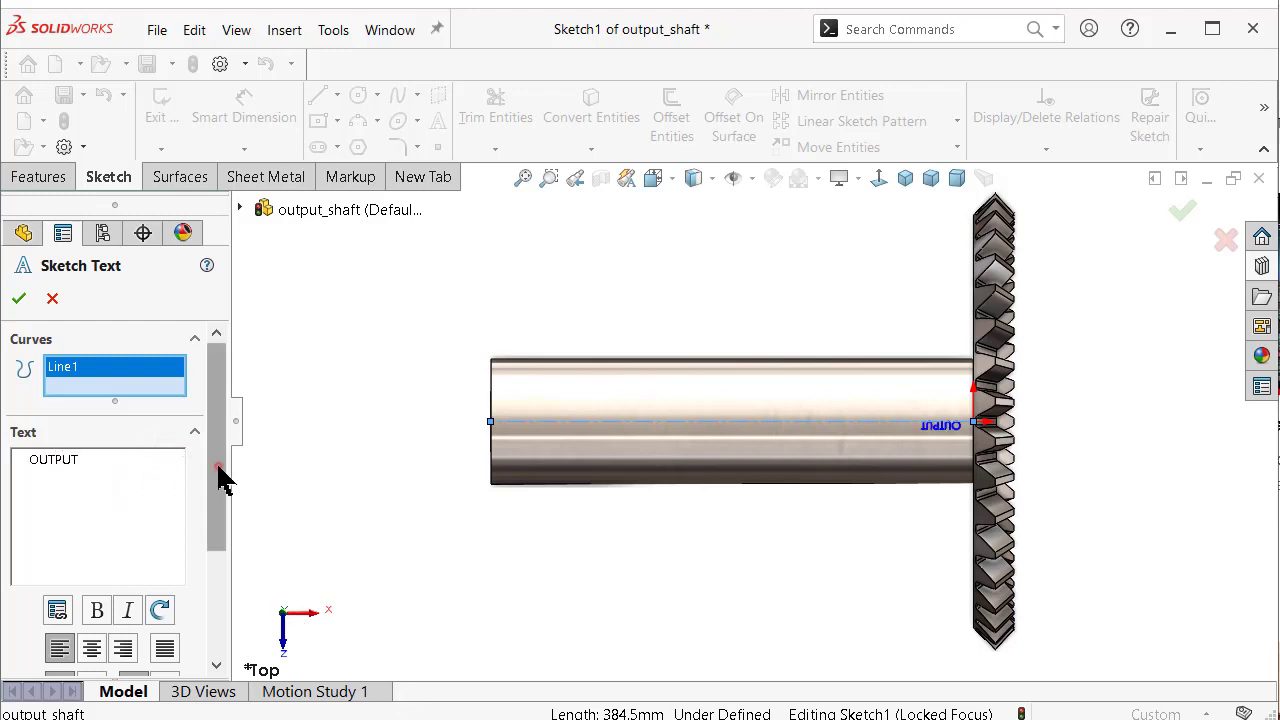
{"action": "scroll", "coordinate": [220, 480], "scroll_direction": "down", "scroll_amount": 2}
{"action": "left_click", "coordinate": [93, 574]}
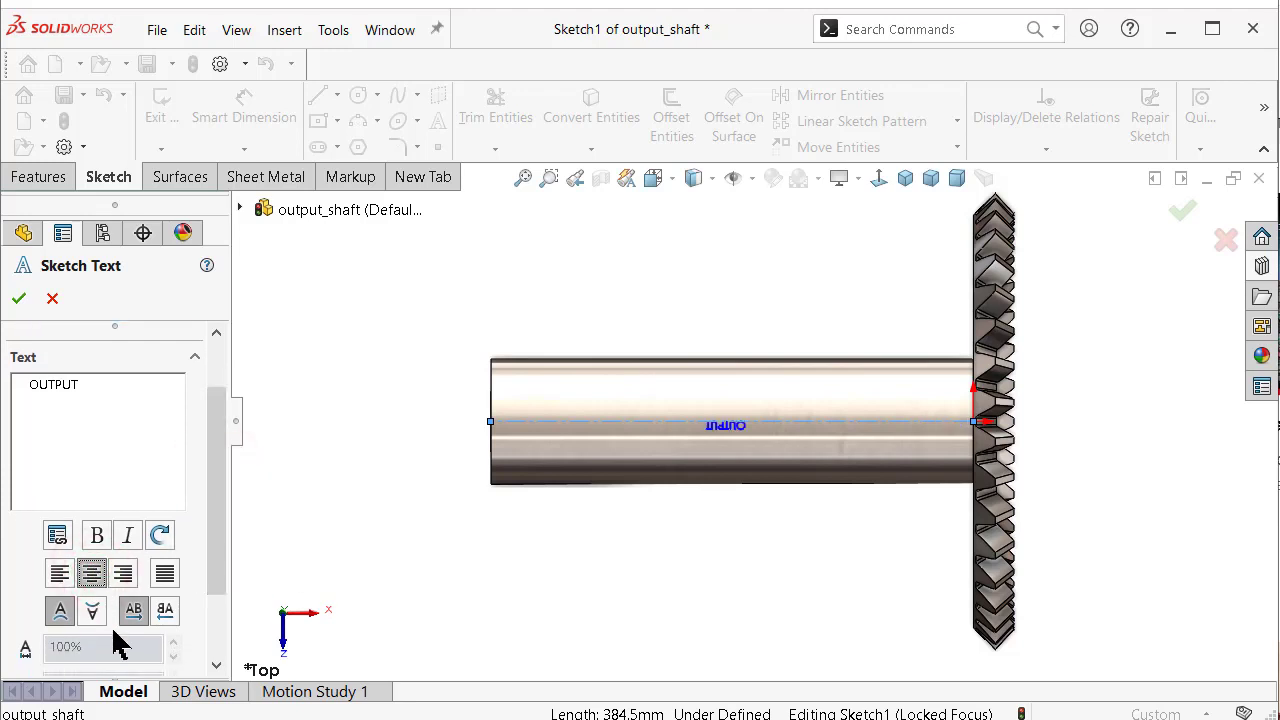
{"action": "left_click", "coordinate": [92, 611]}
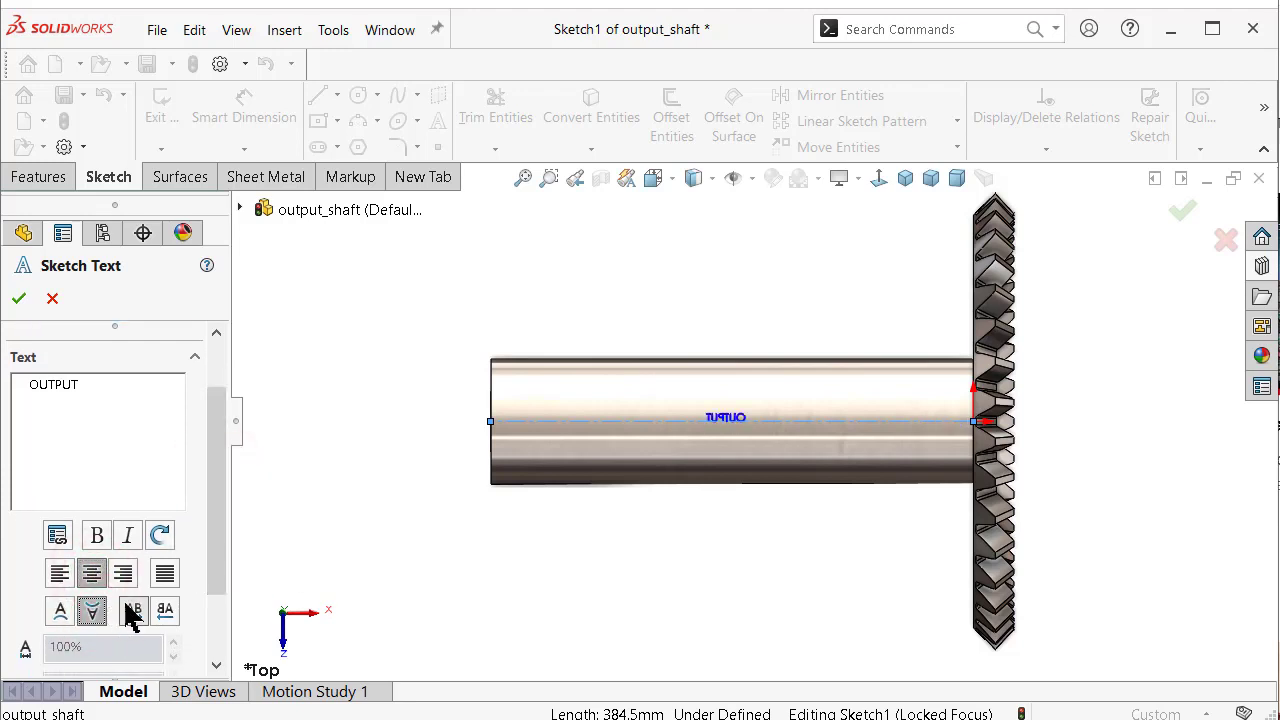
{"action": "left_click", "coordinate": [165, 610]}
Step: Set the OUTPUT text to 72-point Century Gothic instead of the document font, and accept it
{"action": "left_click_drag", "start_coordinate": [221, 517], "coordinate": [188, 611]}
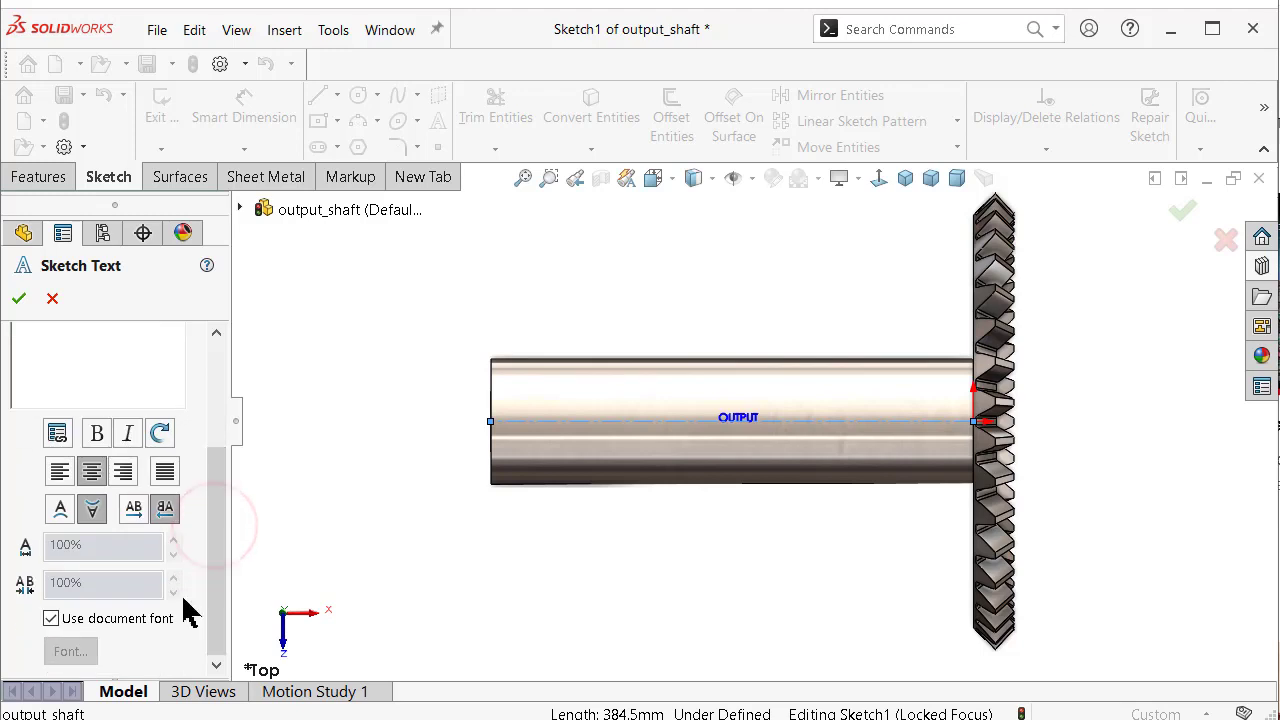
{"action": "left_click", "coordinate": [50, 619]}
{"action": "left_click", "coordinate": [70, 651]}
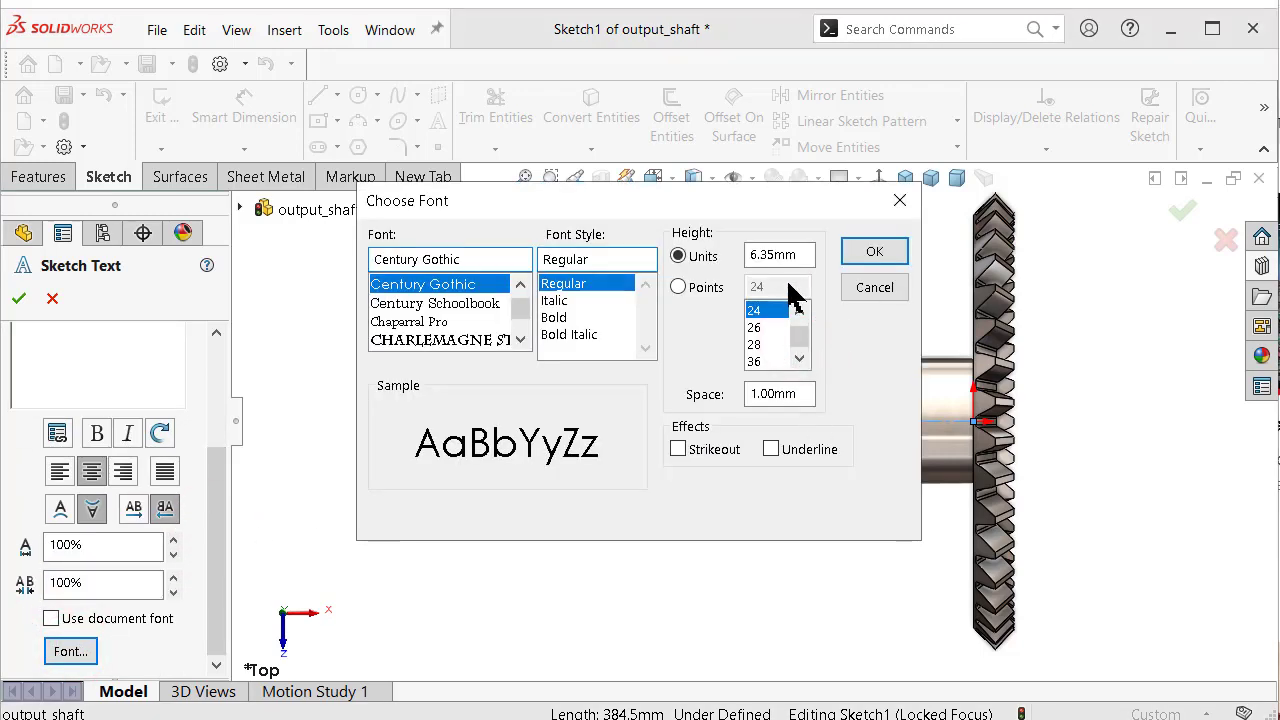
{"action": "left_click", "coordinate": [703, 287]}
{"action": "left_click_drag", "start_coordinate": [800, 343], "coordinate": [803, 362]}
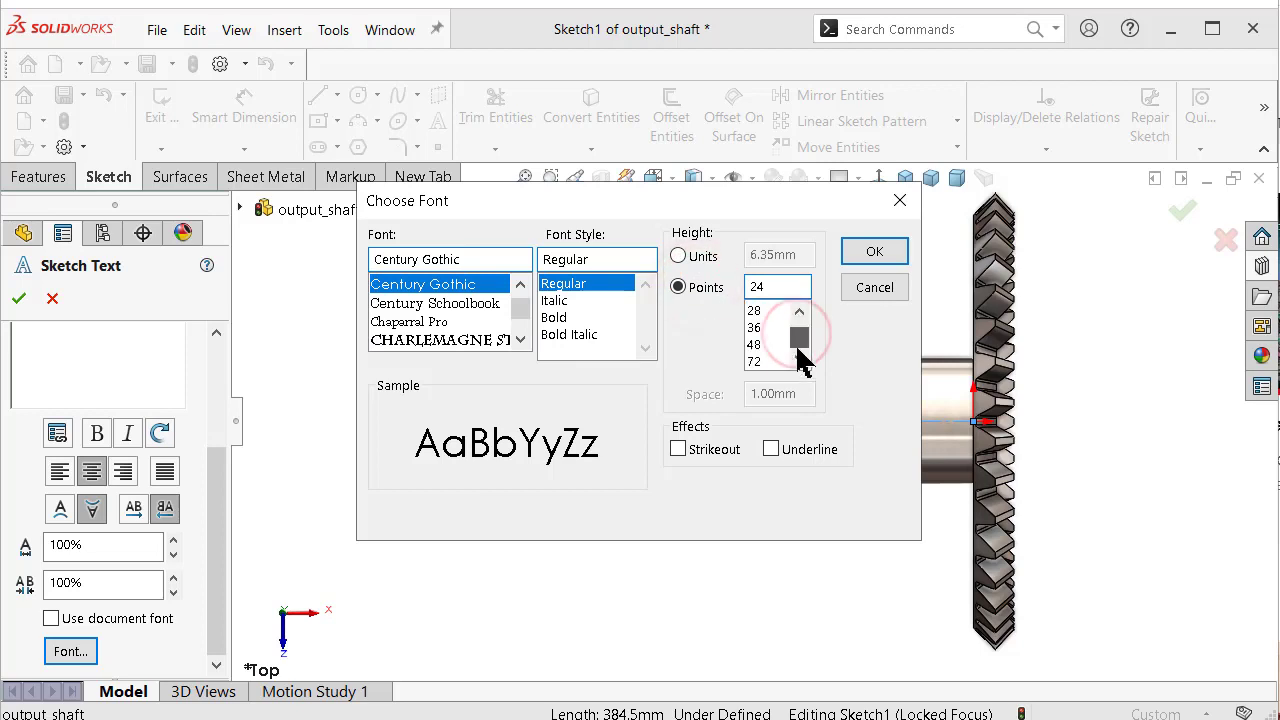
{"action": "left_click", "coordinate": [760, 362]}
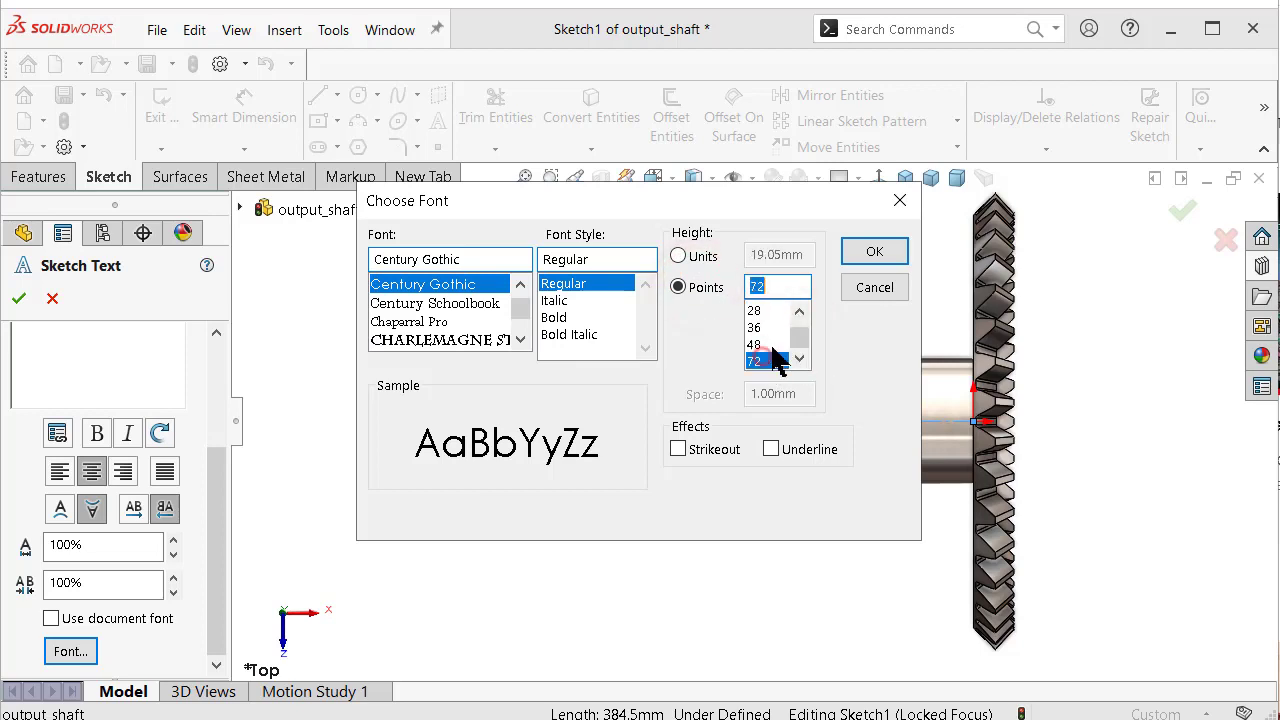
{"action": "left_click", "coordinate": [874, 251]}
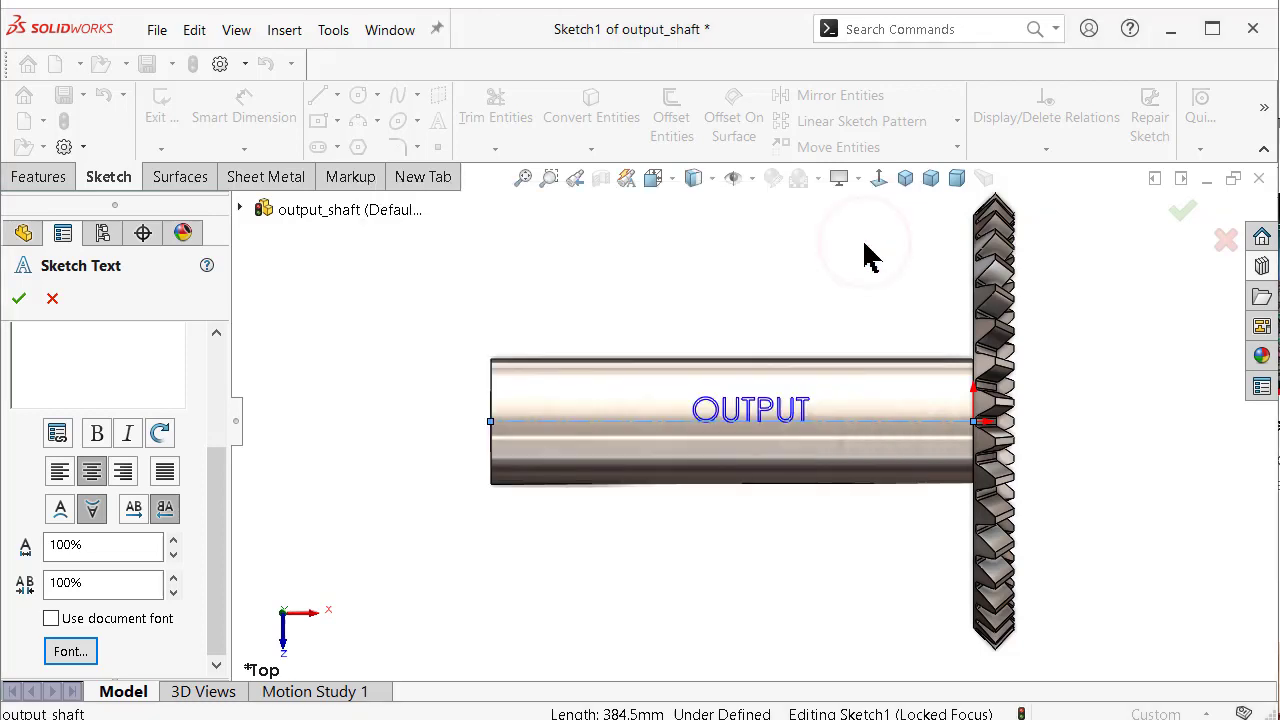
{"action": "left_click", "coordinate": [22, 298]}
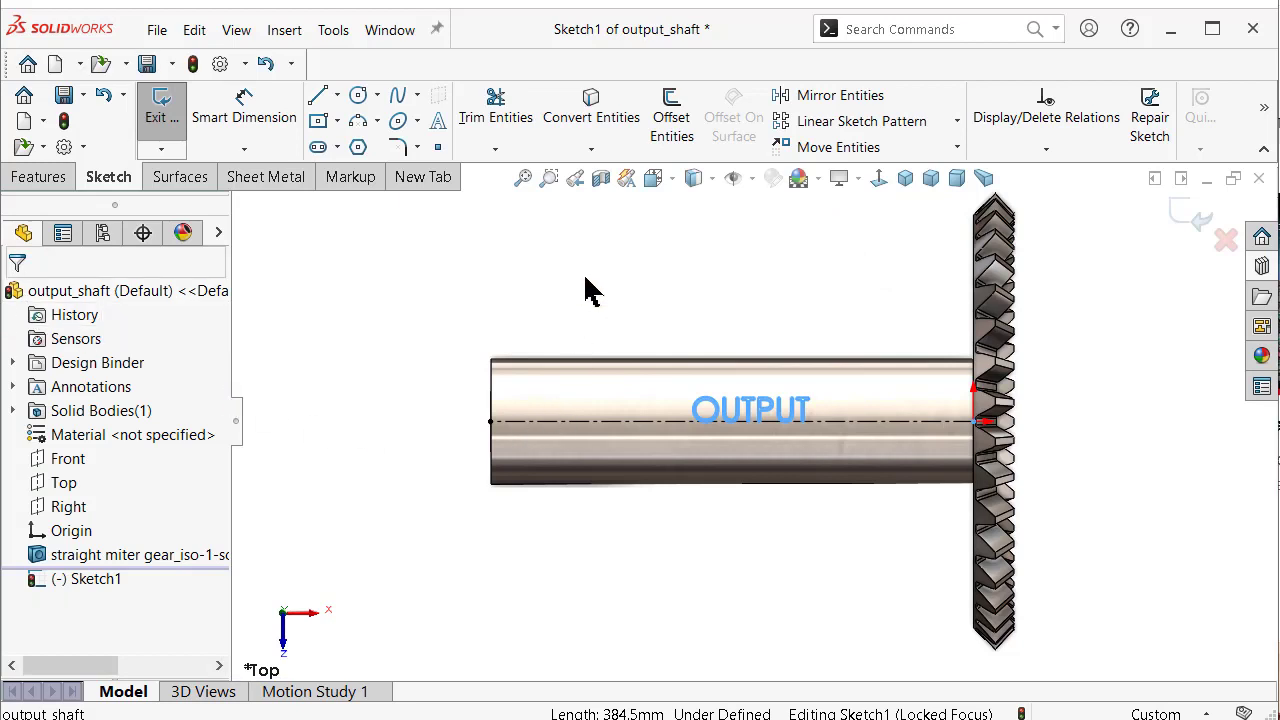
Step: Wrap Sketch1's OUTPUT text onto the shaft's cylindrical face using the second wrap method
{"action": "left_click", "coordinate": [45, 177]}
{"action": "left_click", "coordinate": [1205, 230]}
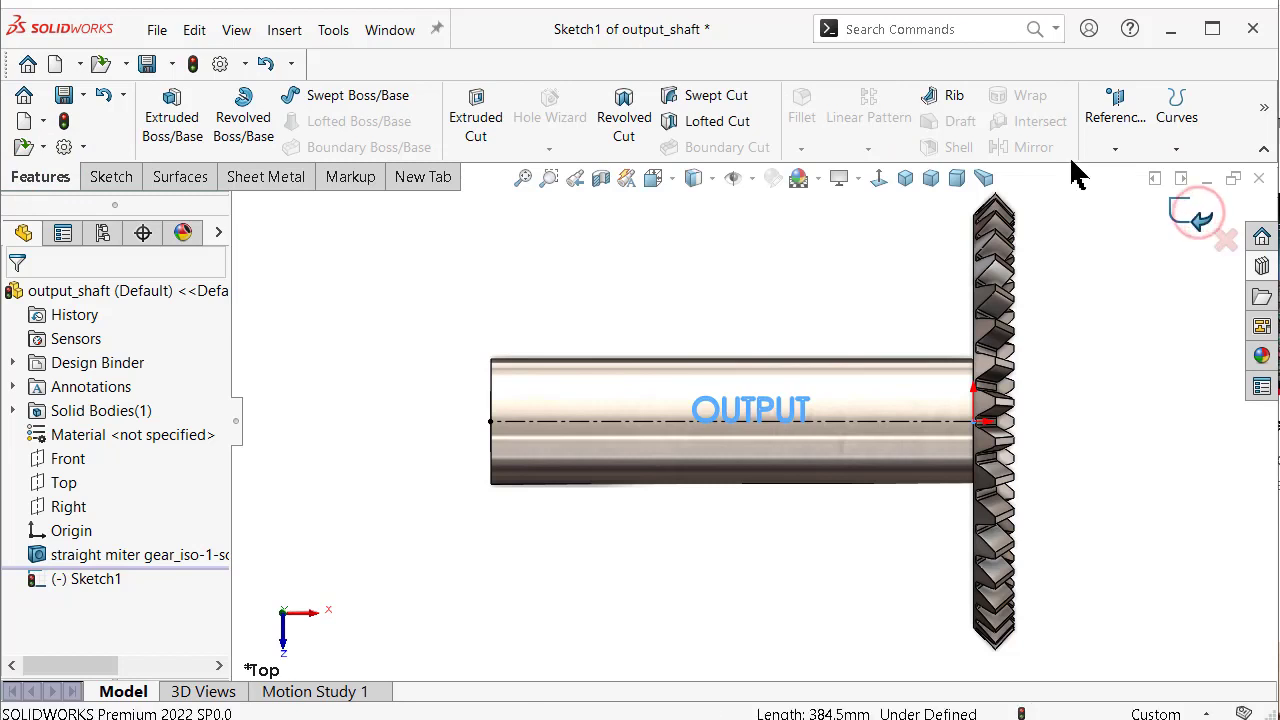
{"action": "left_click", "coordinate": [1014, 105]}
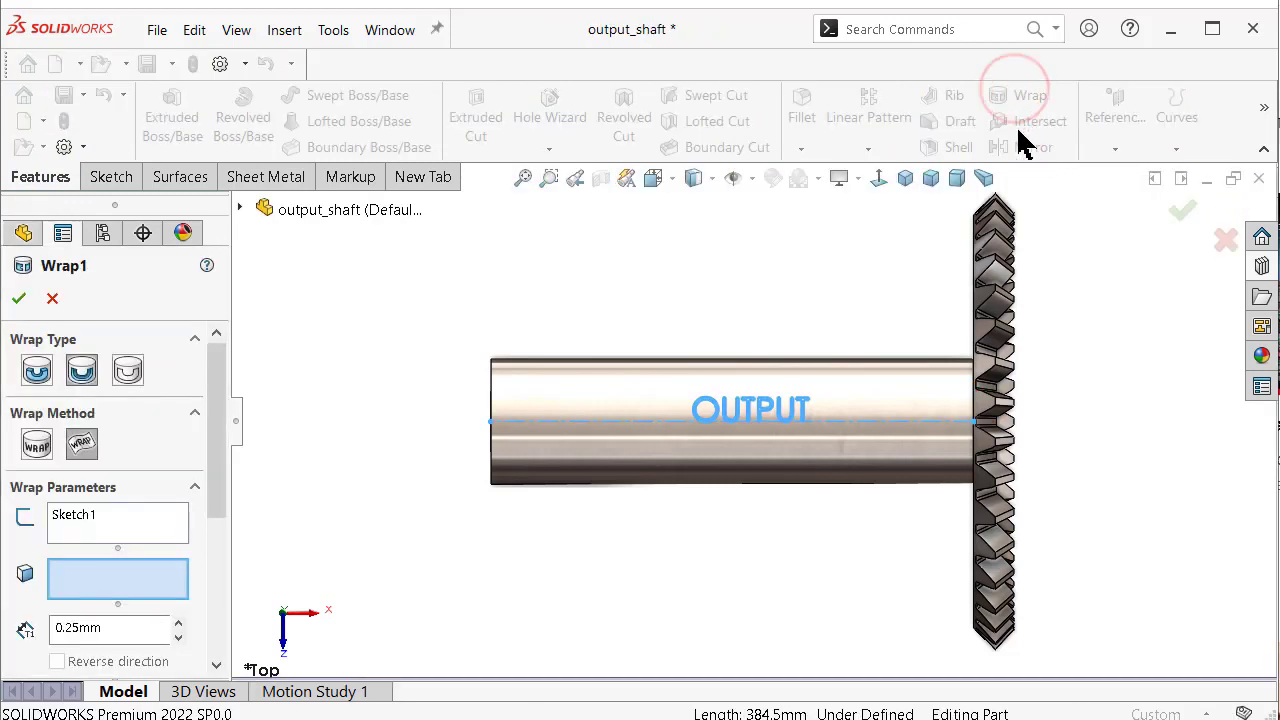
{"action": "left_click", "coordinate": [82, 444]}
{"action": "left_click", "coordinate": [567, 408]}
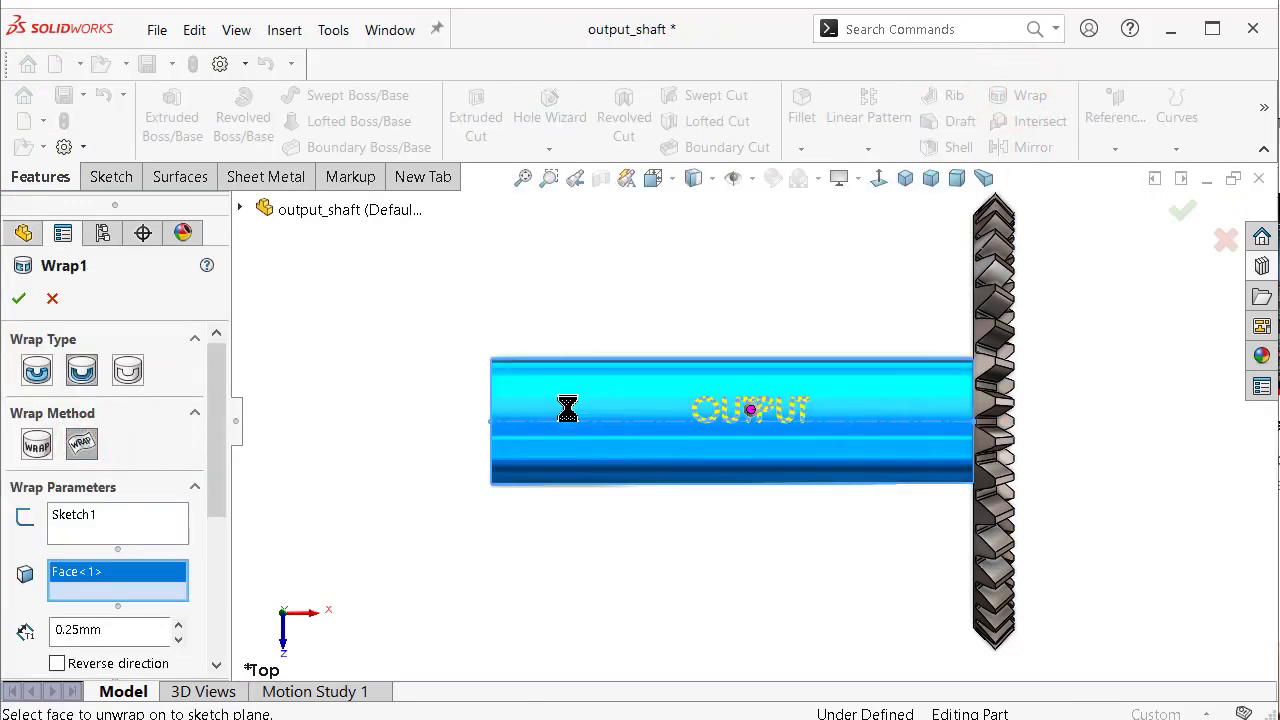
{"action": "left_click", "coordinate": [18, 298]}
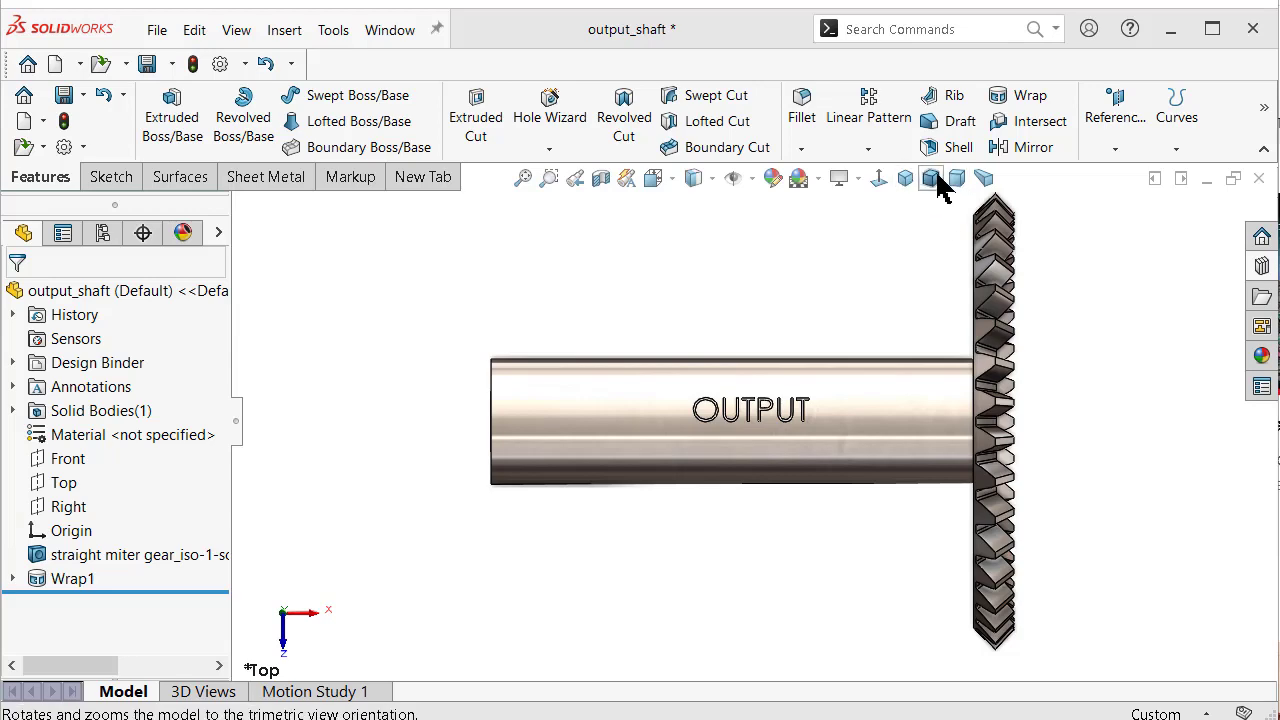
Step: Show the shaft in isometric perspective view and collapse the FeatureManager panel
{"action": "left_click", "coordinate": [907, 182]}
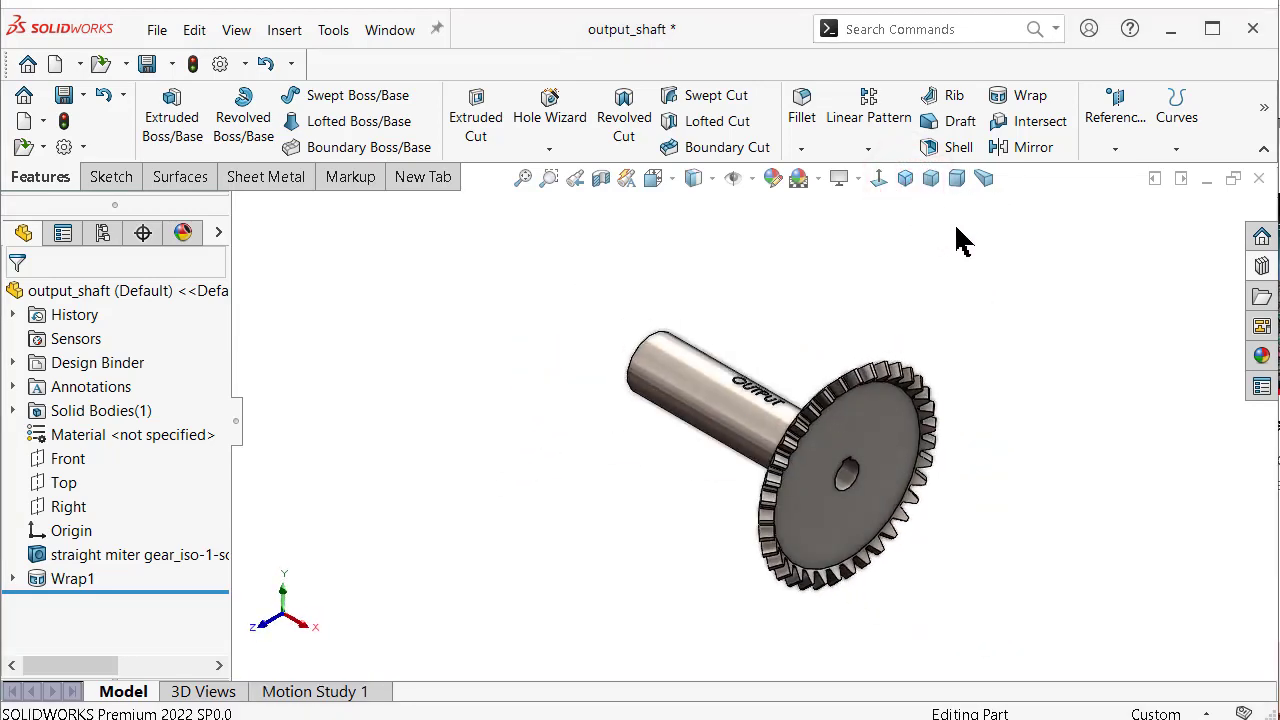
{"action": "left_click", "coordinate": [983, 178]}
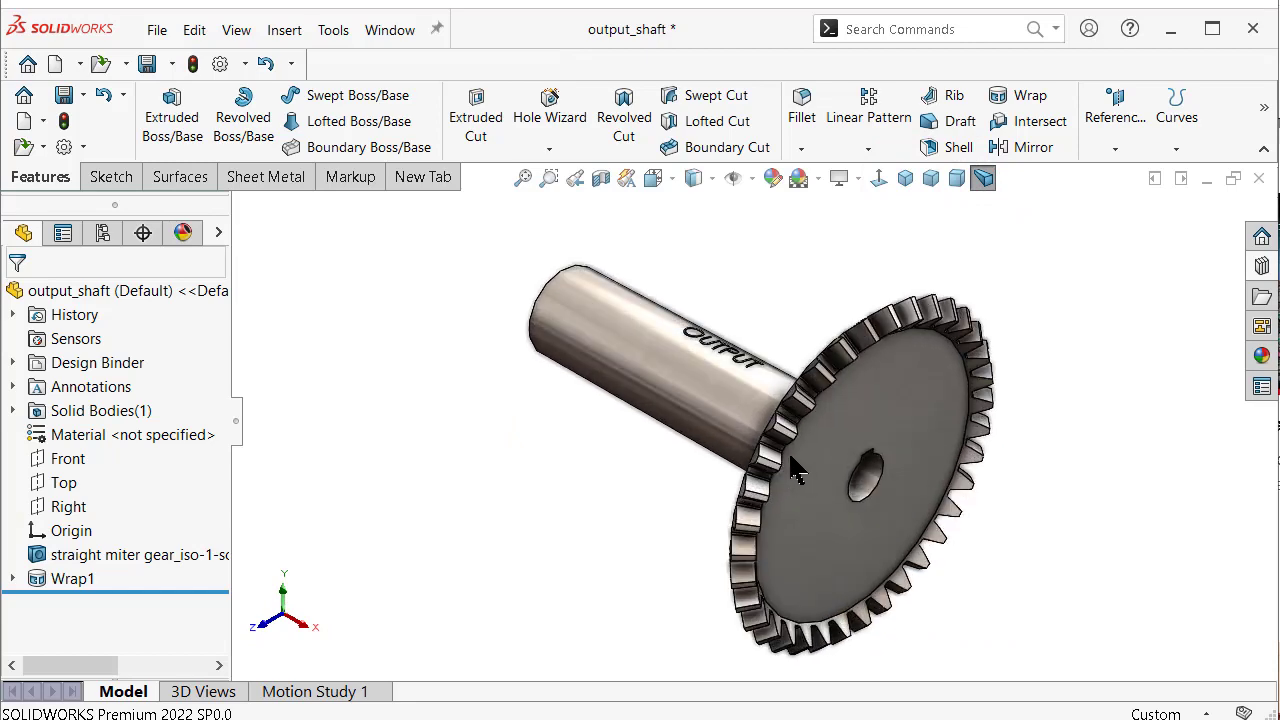
{"action": "left_click", "coordinate": [237, 425]}
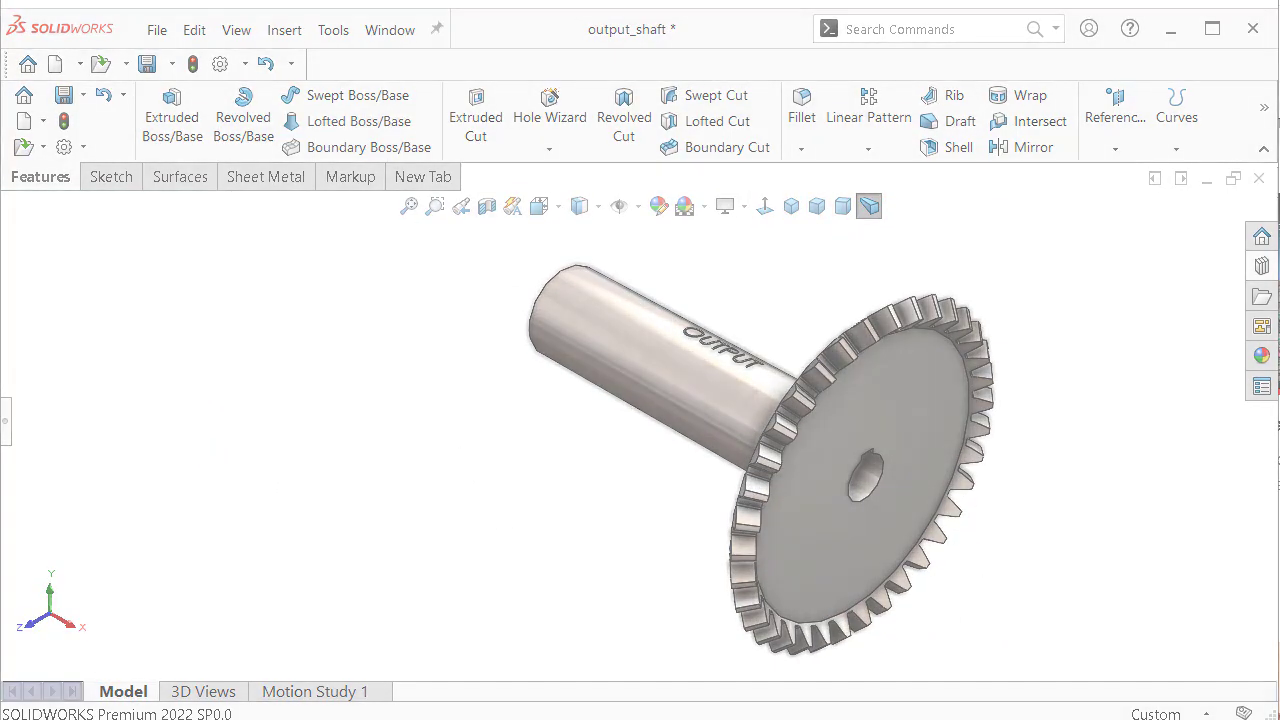